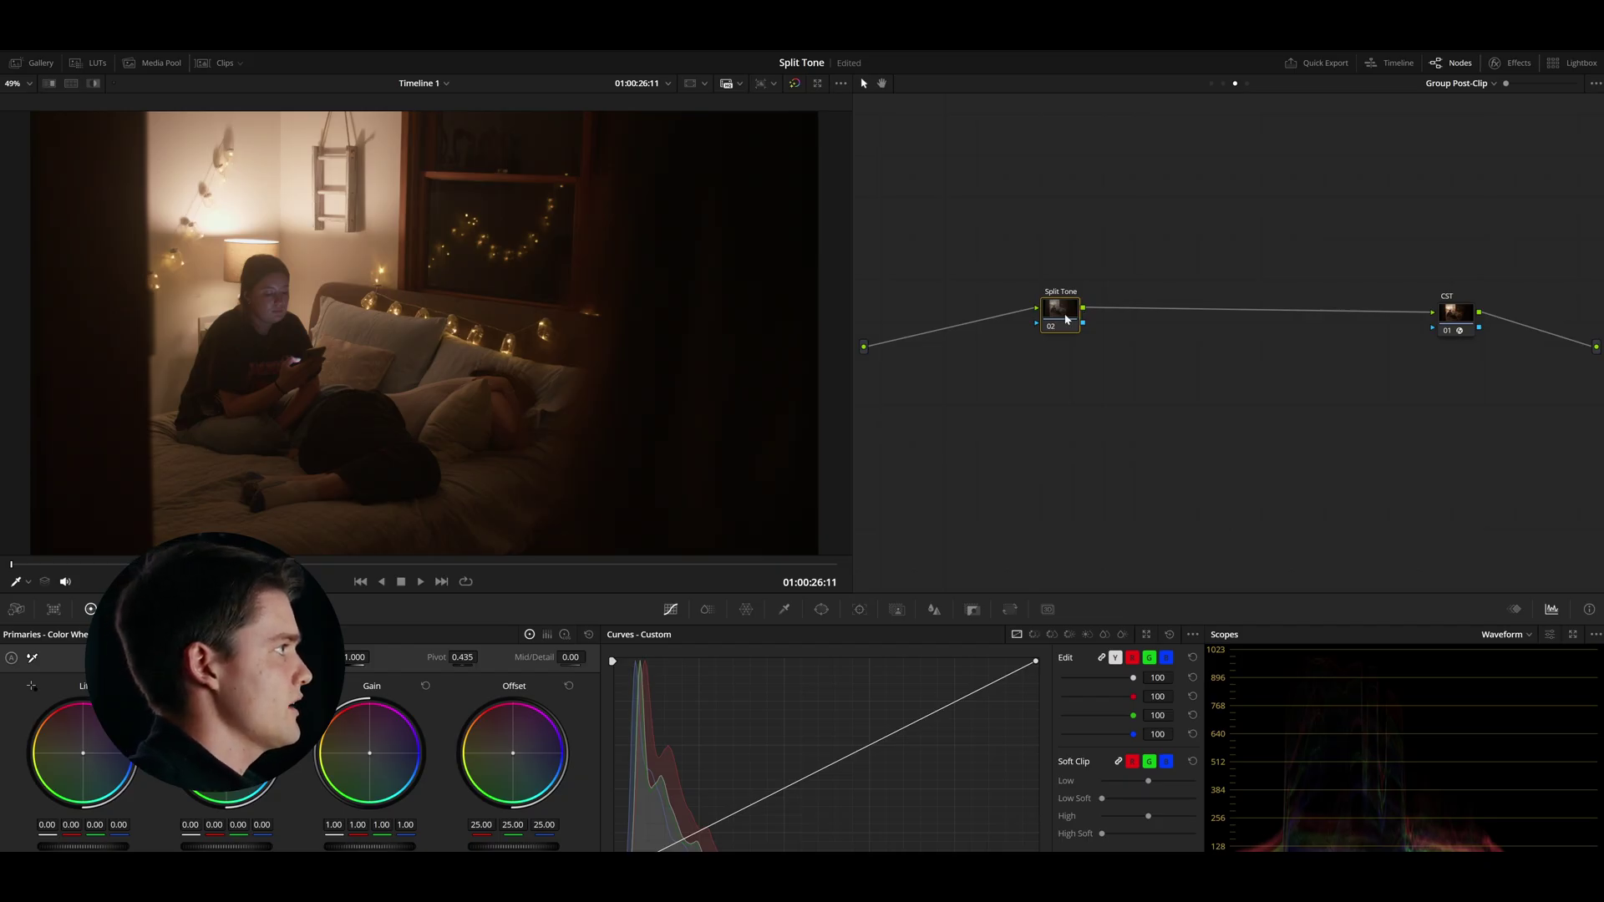
- Search the Effects Library for 'split' and drop Resolve FX Split Tone onto node 02
left_click(1509, 63)
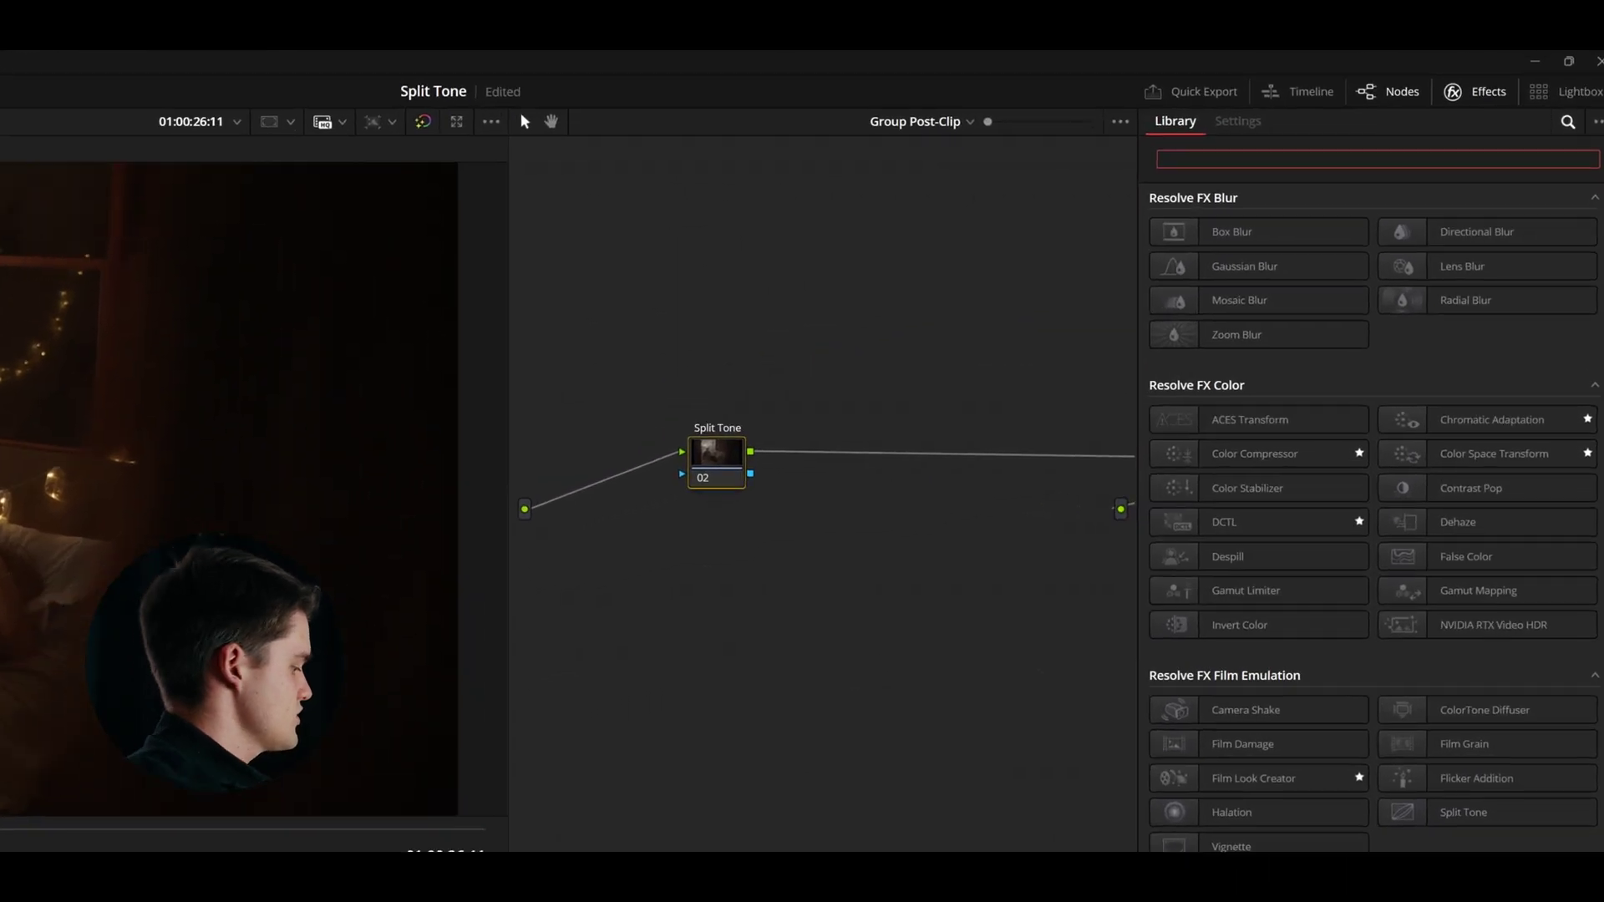
type("split")
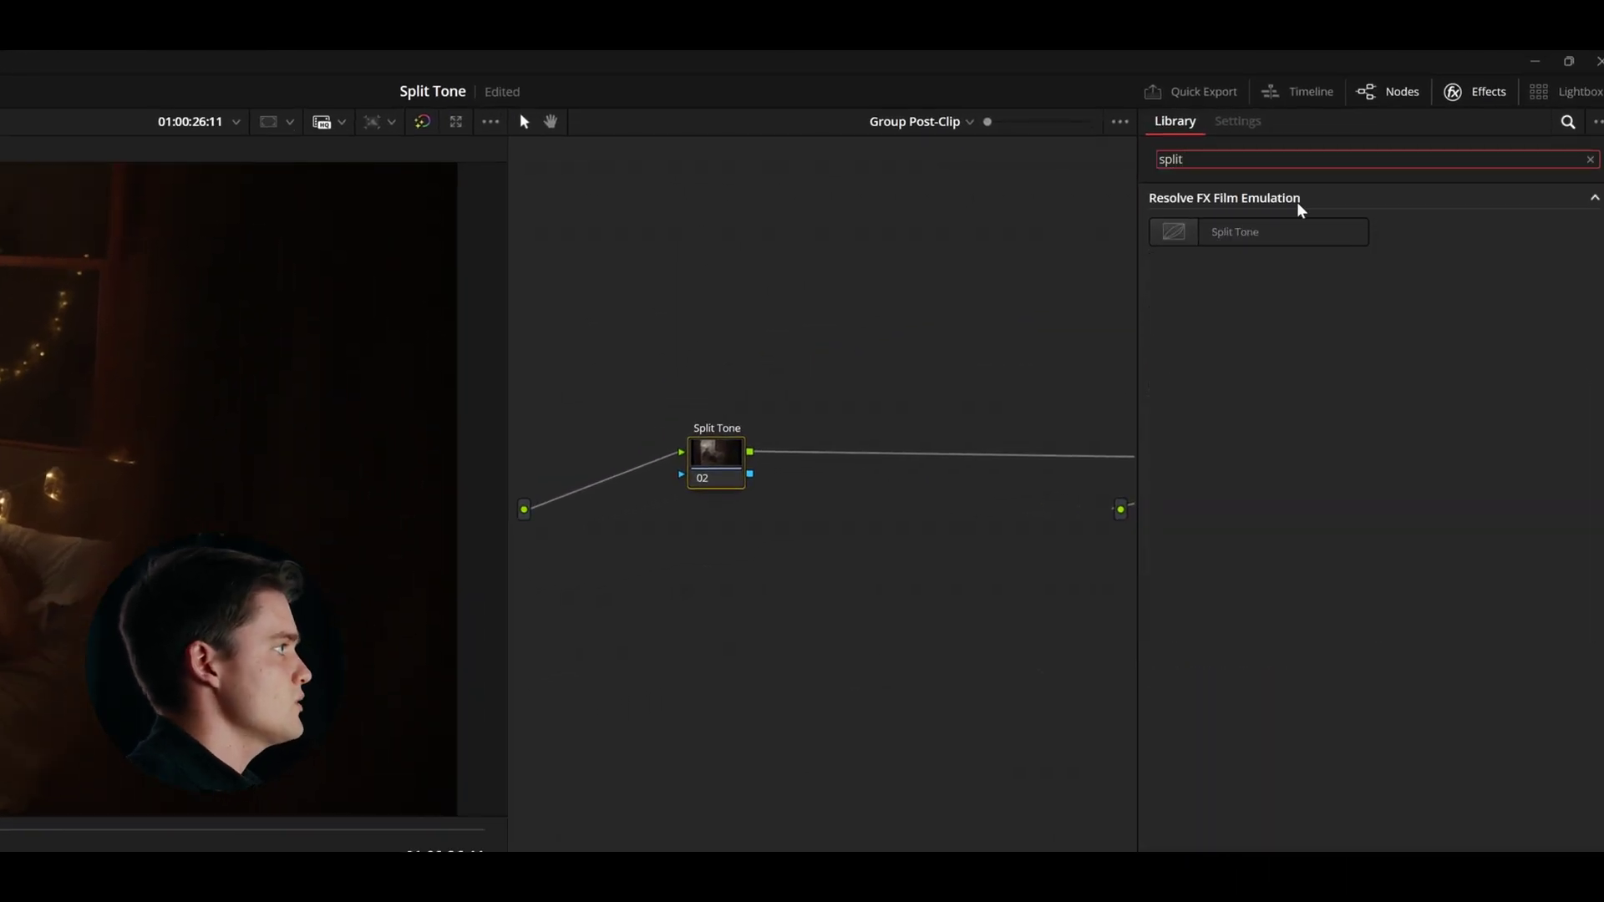
left_click_drag(1236, 242, 719, 460)
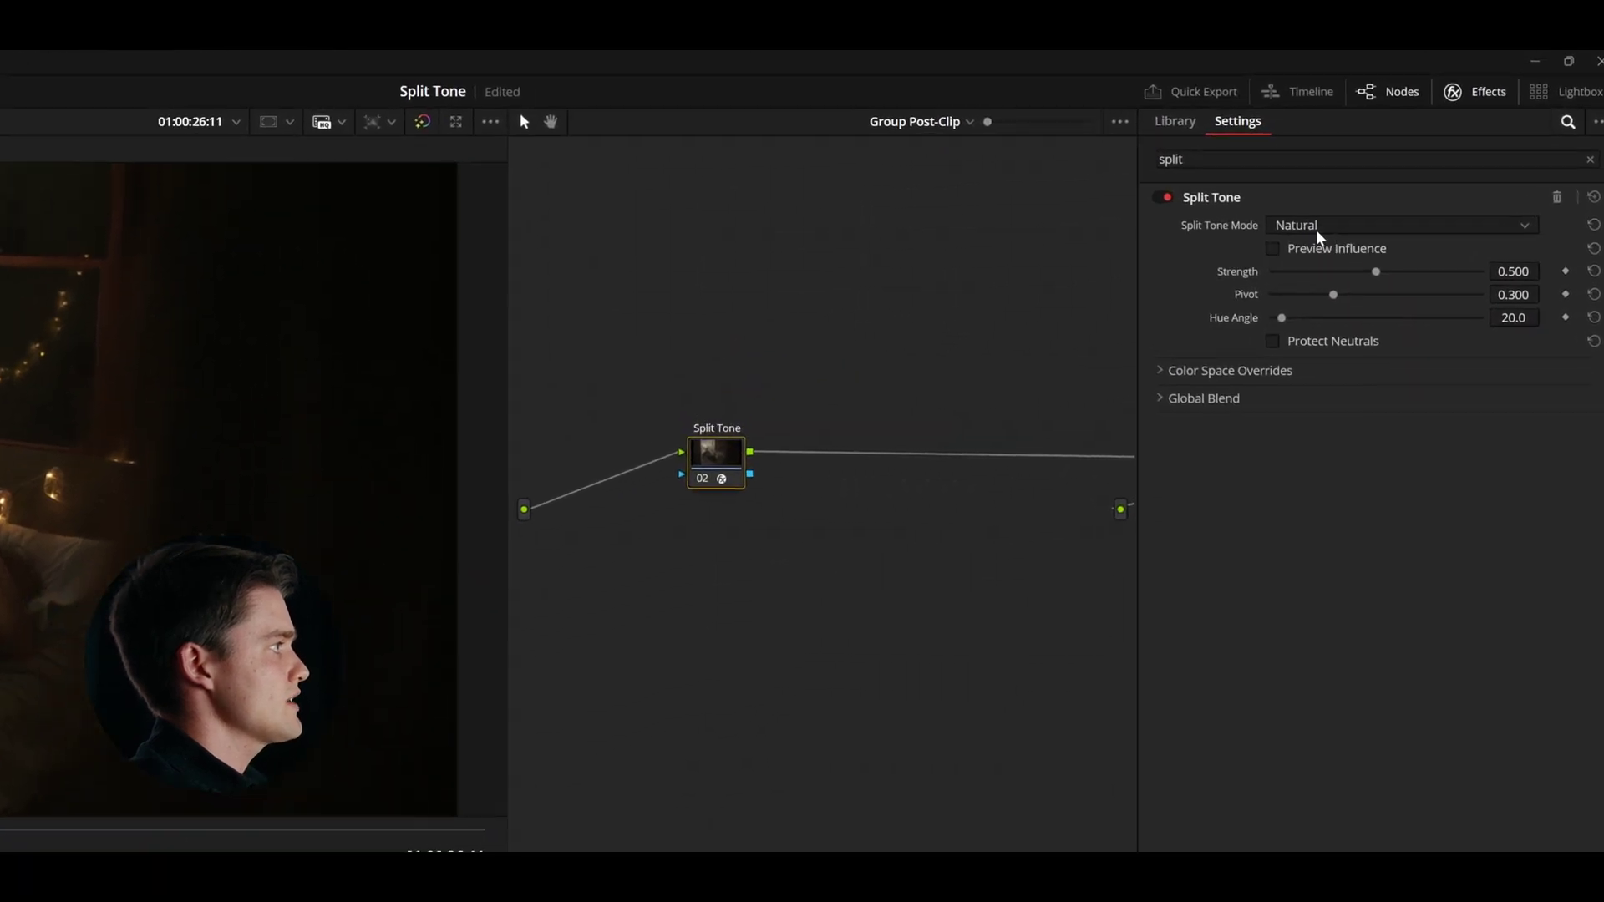
- Keep the Split Tone in Natural mode and lower its Strength to 0.210
left_click(1402, 153)
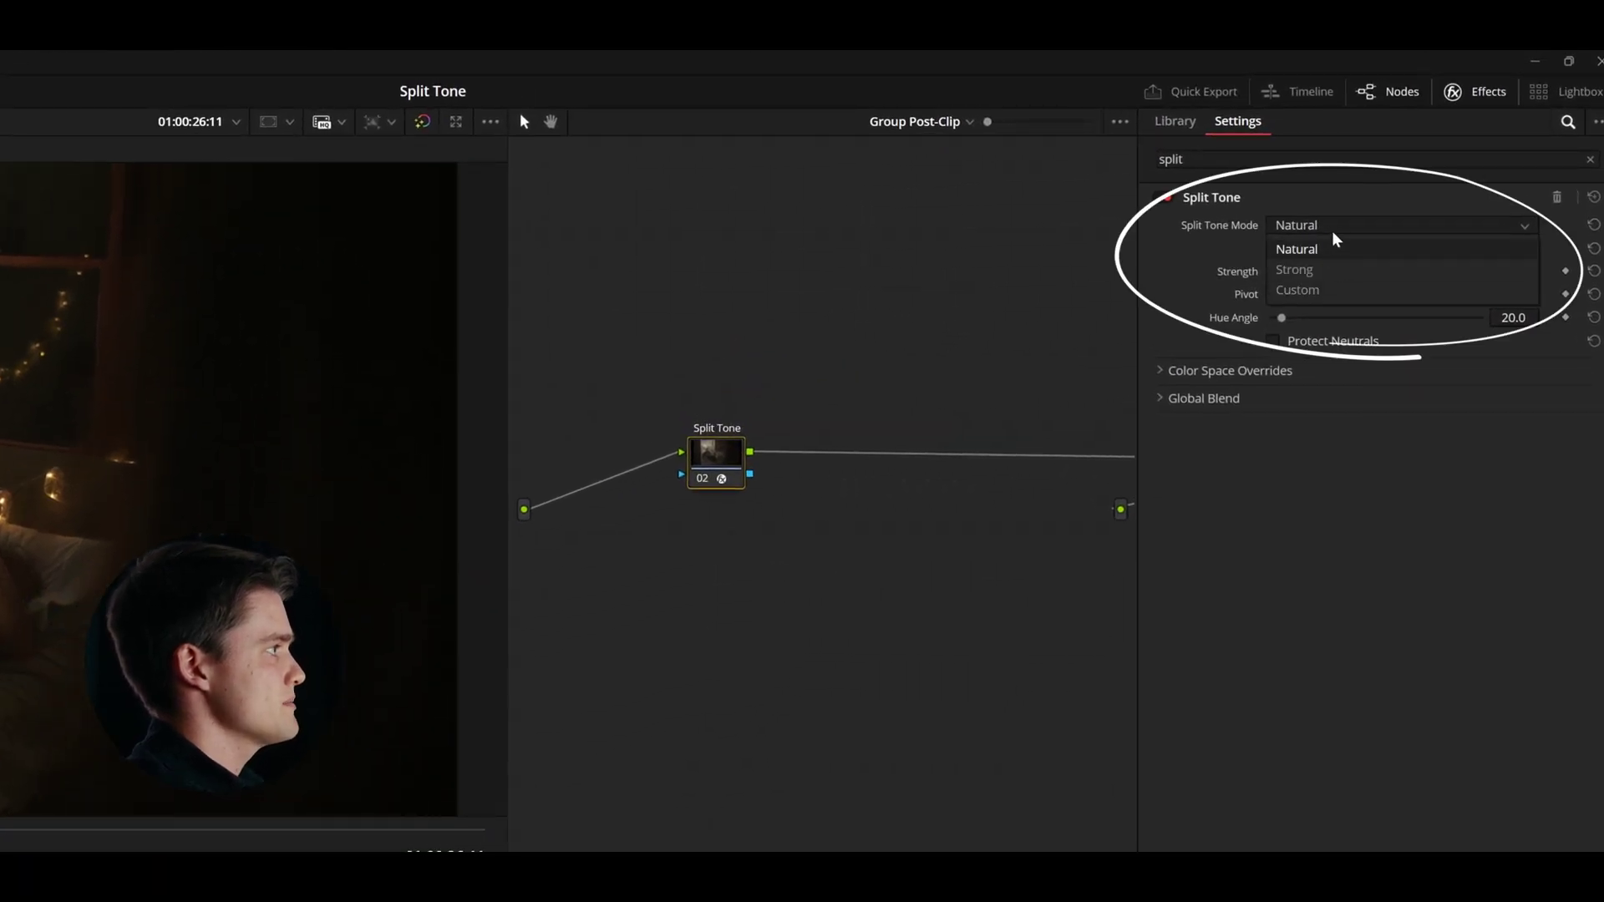
left_click(1331, 229)
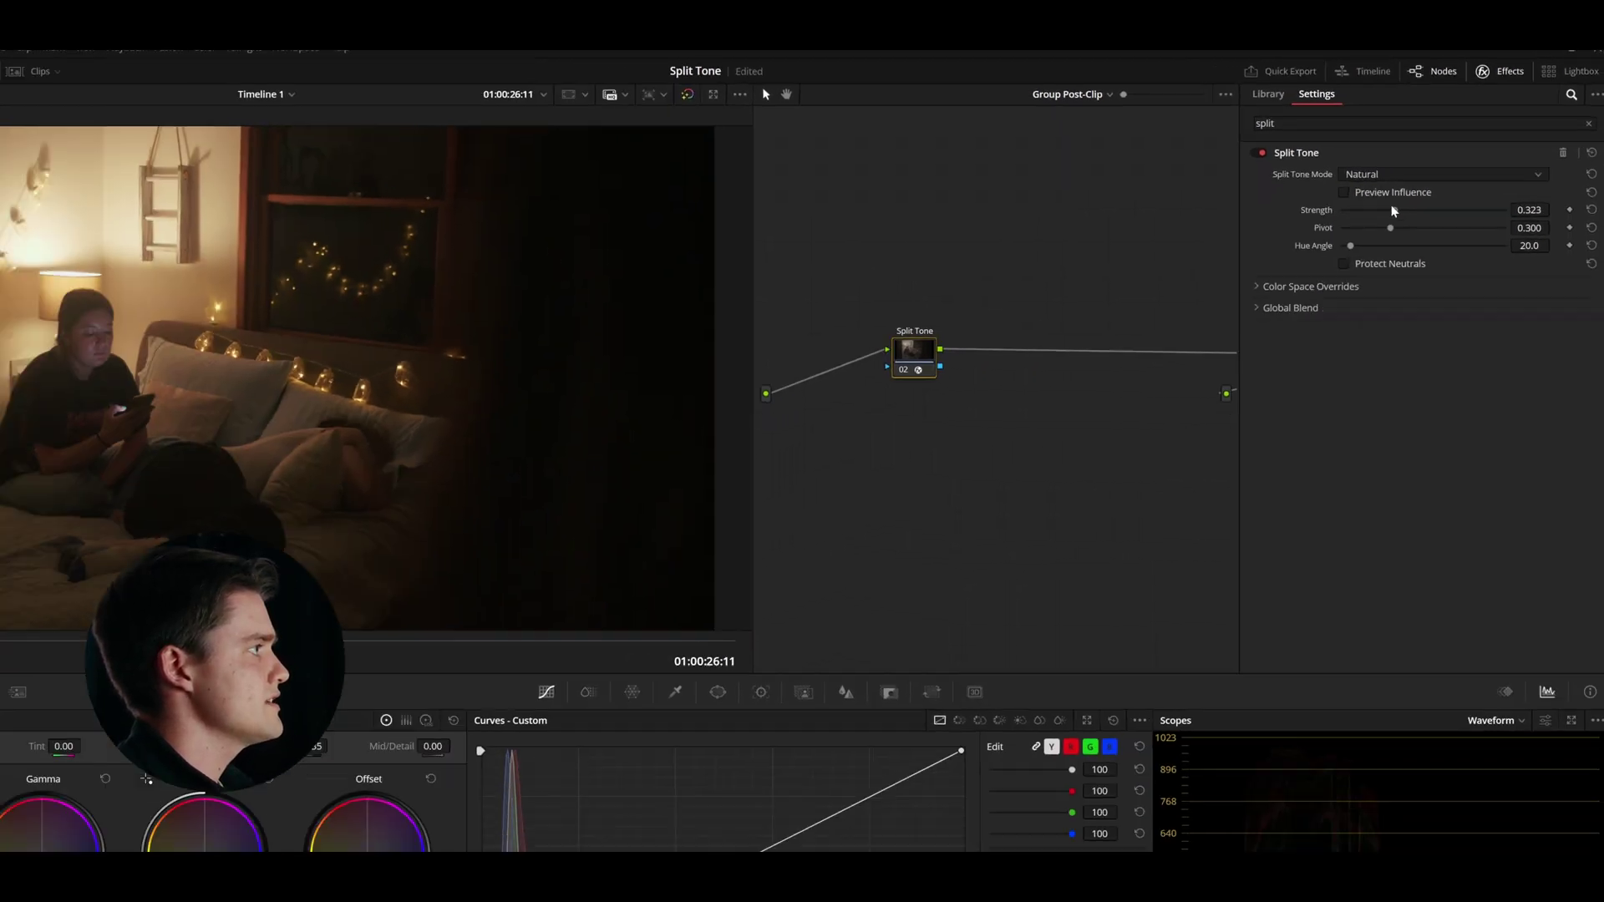
left_click_drag(1375, 271, 1272, 272)
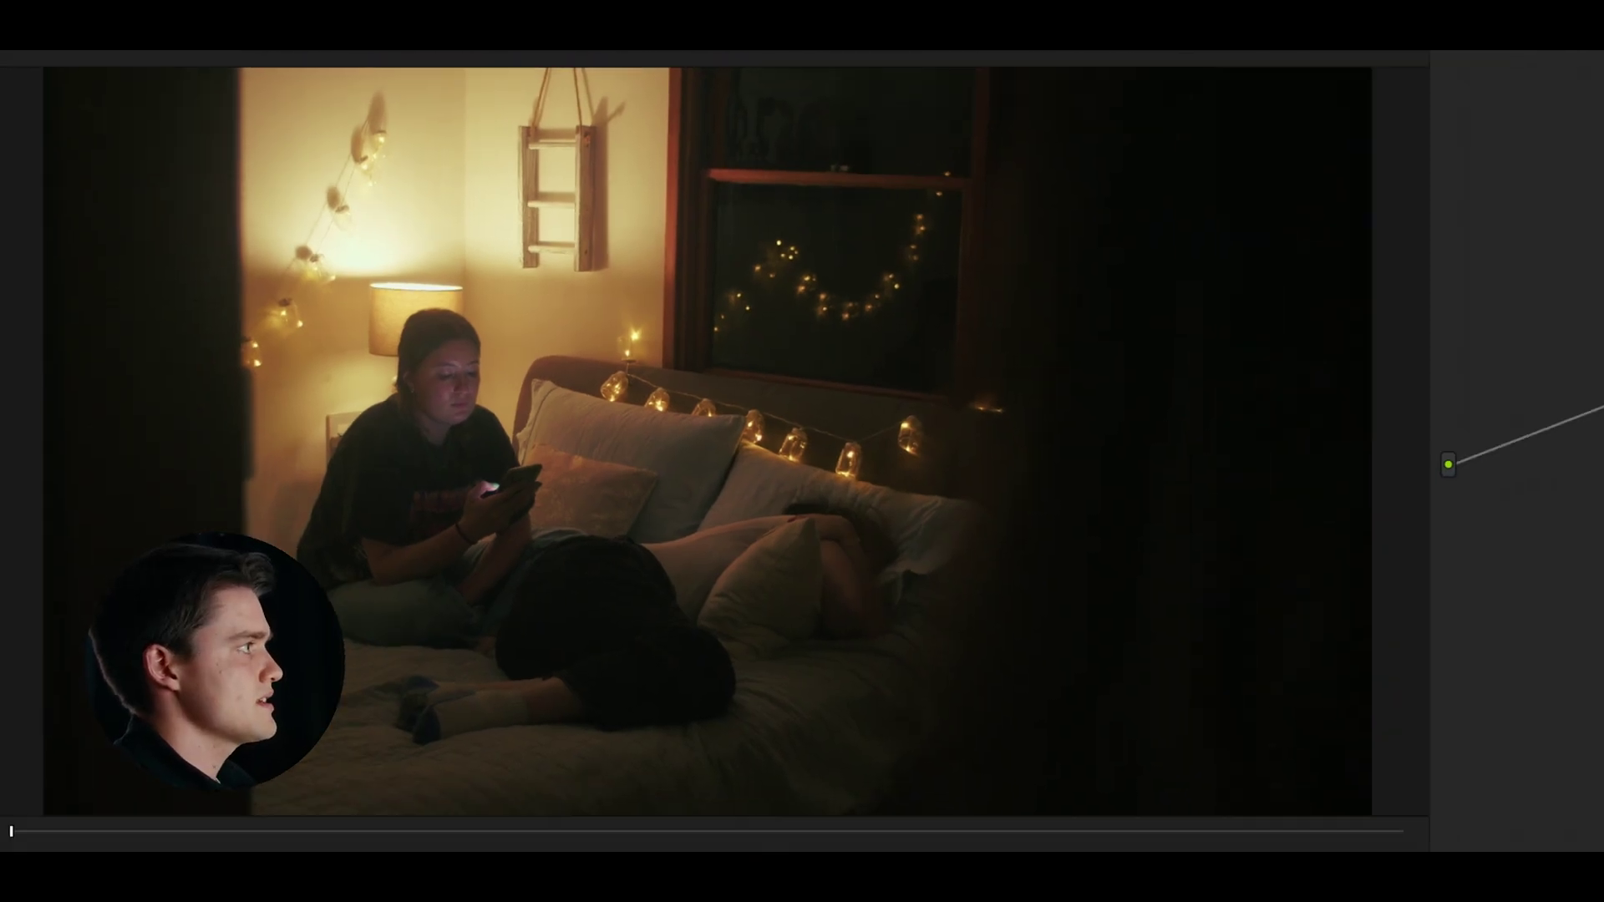
- Set the Split Tone Pivot to about 0.262 and Hue Angle to 188.6, with floating Scopes open
mouse_move(1414, 204)
left_mouse_down()
mouse_move(1435, 204)
mouse_move(1406, 202)
left_mouse_up()
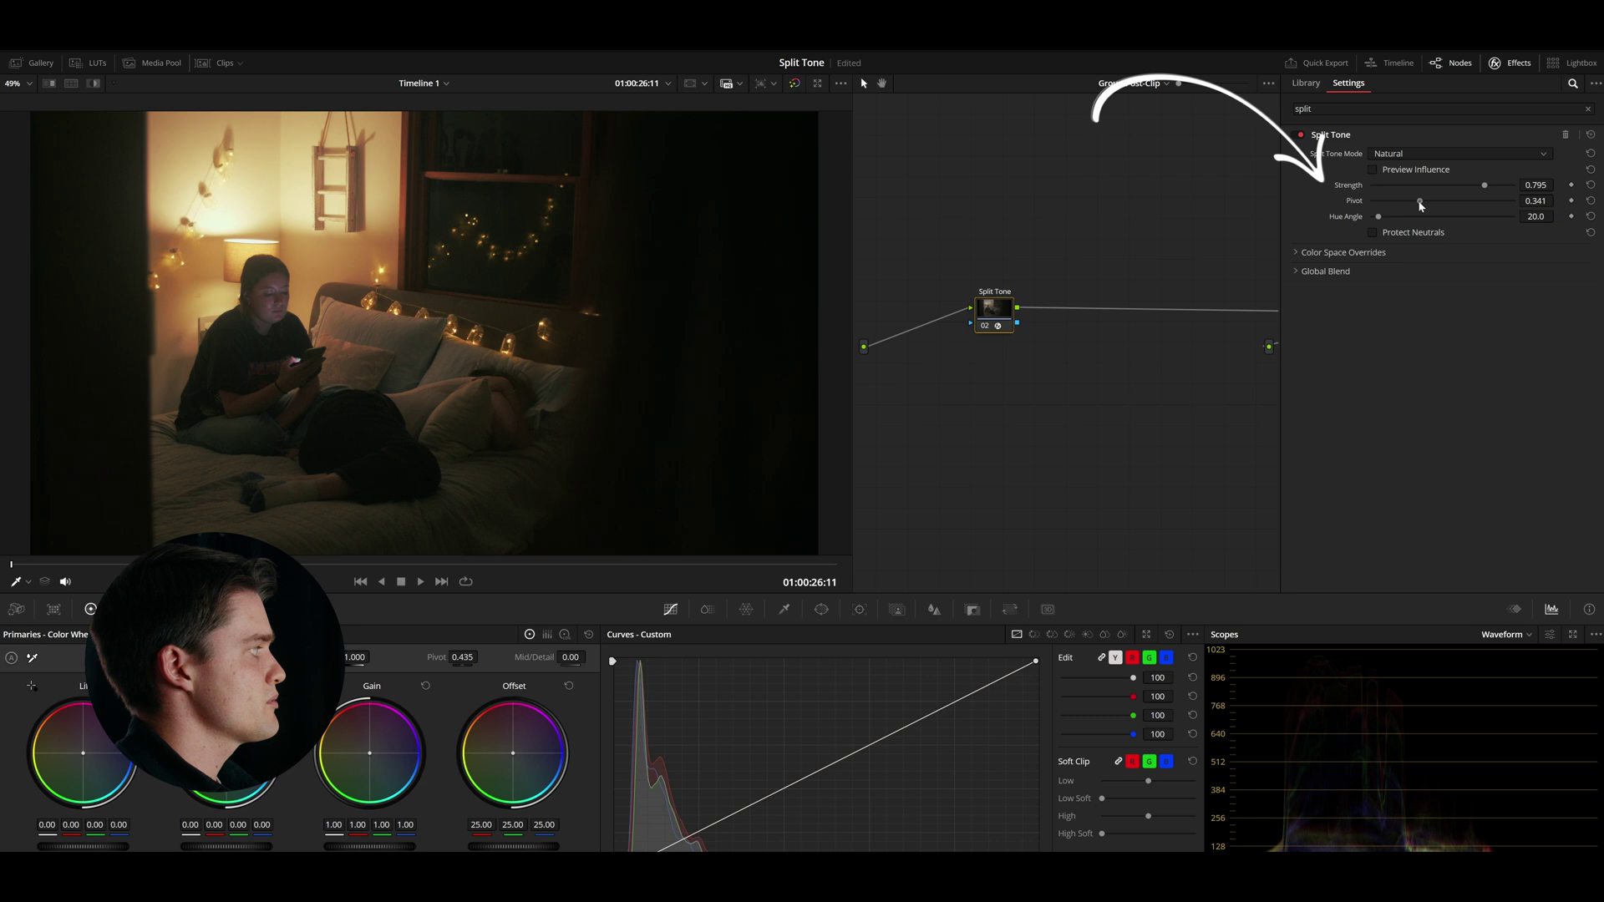
scroll(405, 348, "up", 6)
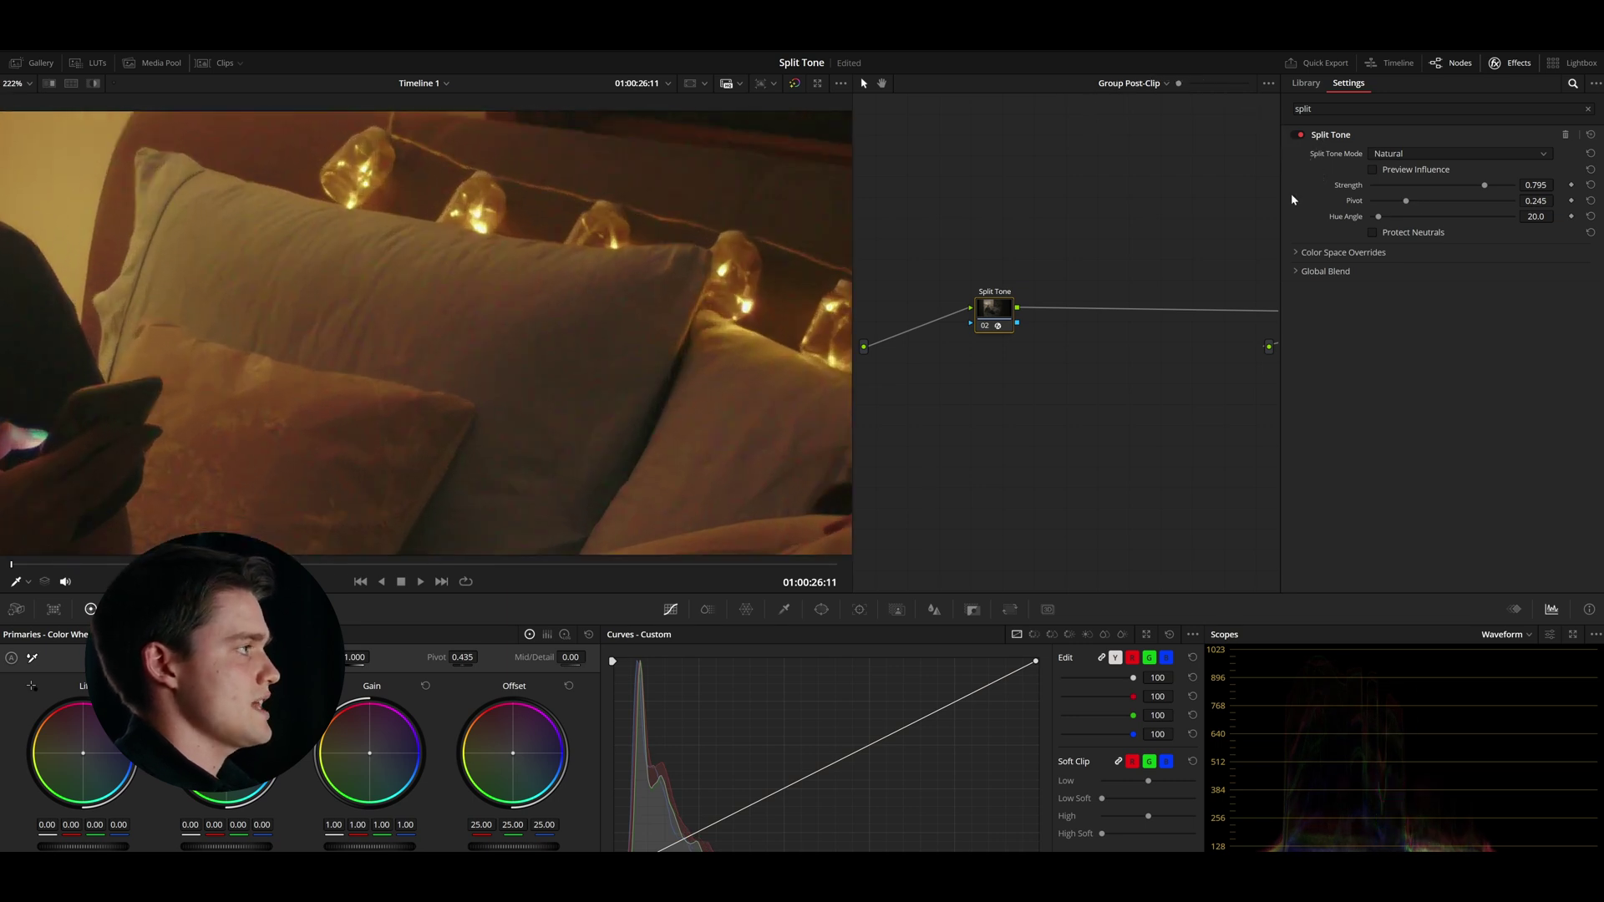
mouse_move(1403, 205)
left_mouse_down()
mouse_move(1425, 204)
mouse_move(1407, 204)
left_mouse_up()
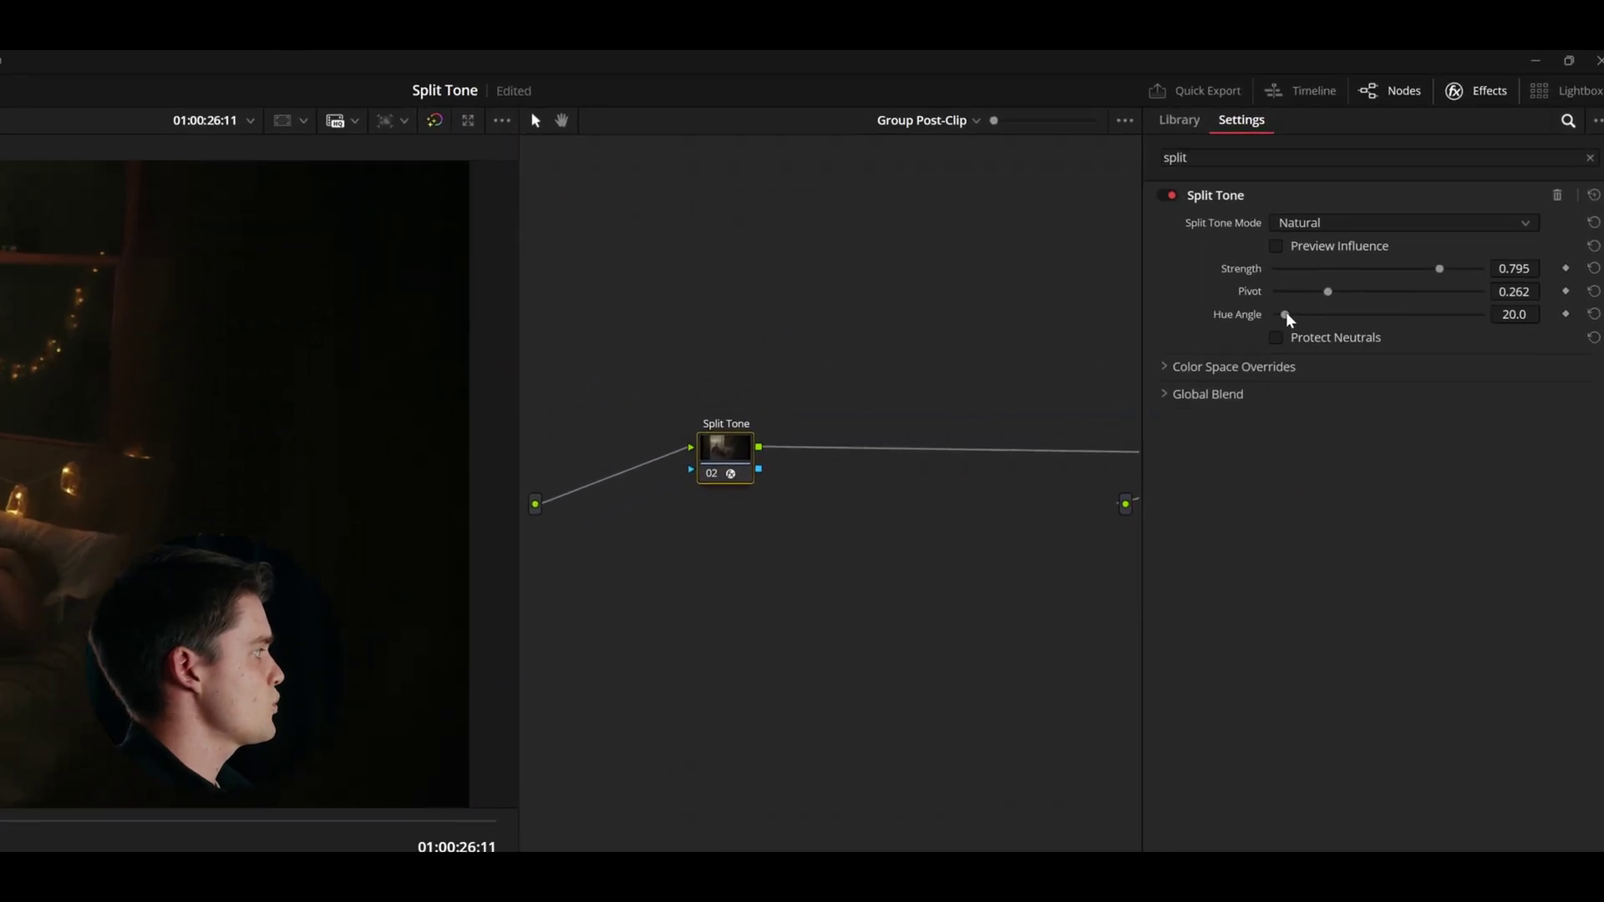
left_click_drag(1378, 222, 1442, 227)
mouse_move(1380, 326)
left_mouse_down()
mouse_move(1415, 325)
mouse_move(1386, 328)
left_mouse_up()
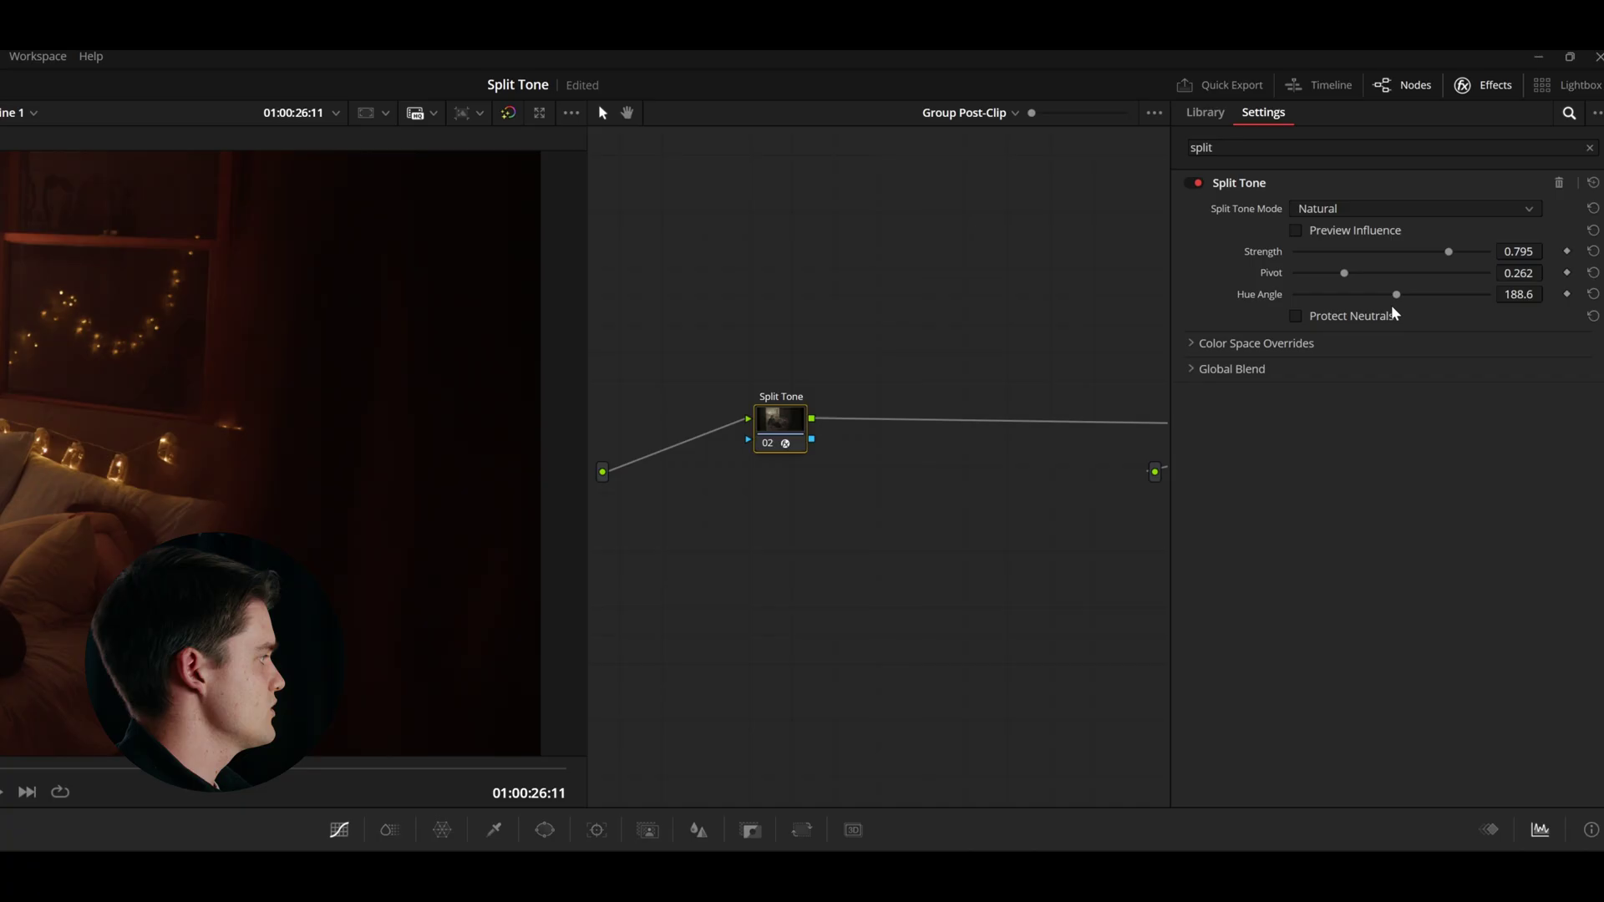
key("ctrl+shift+w")
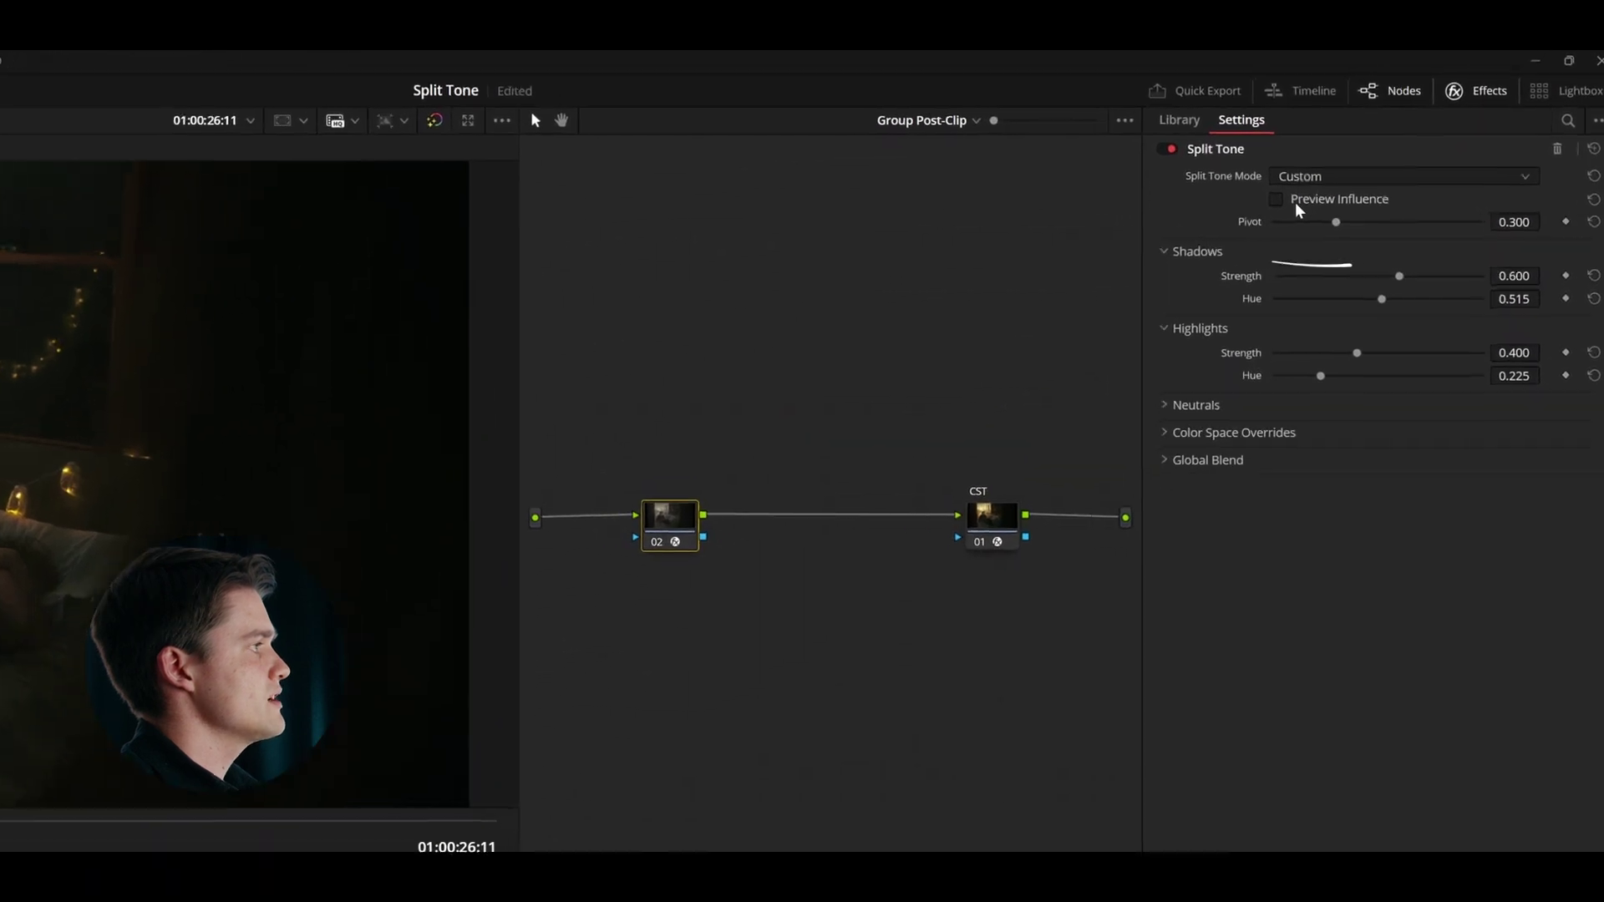
- Turn on Preview Influence and lower the Highlights Hue to about 0.09
left_click(1380, 144)
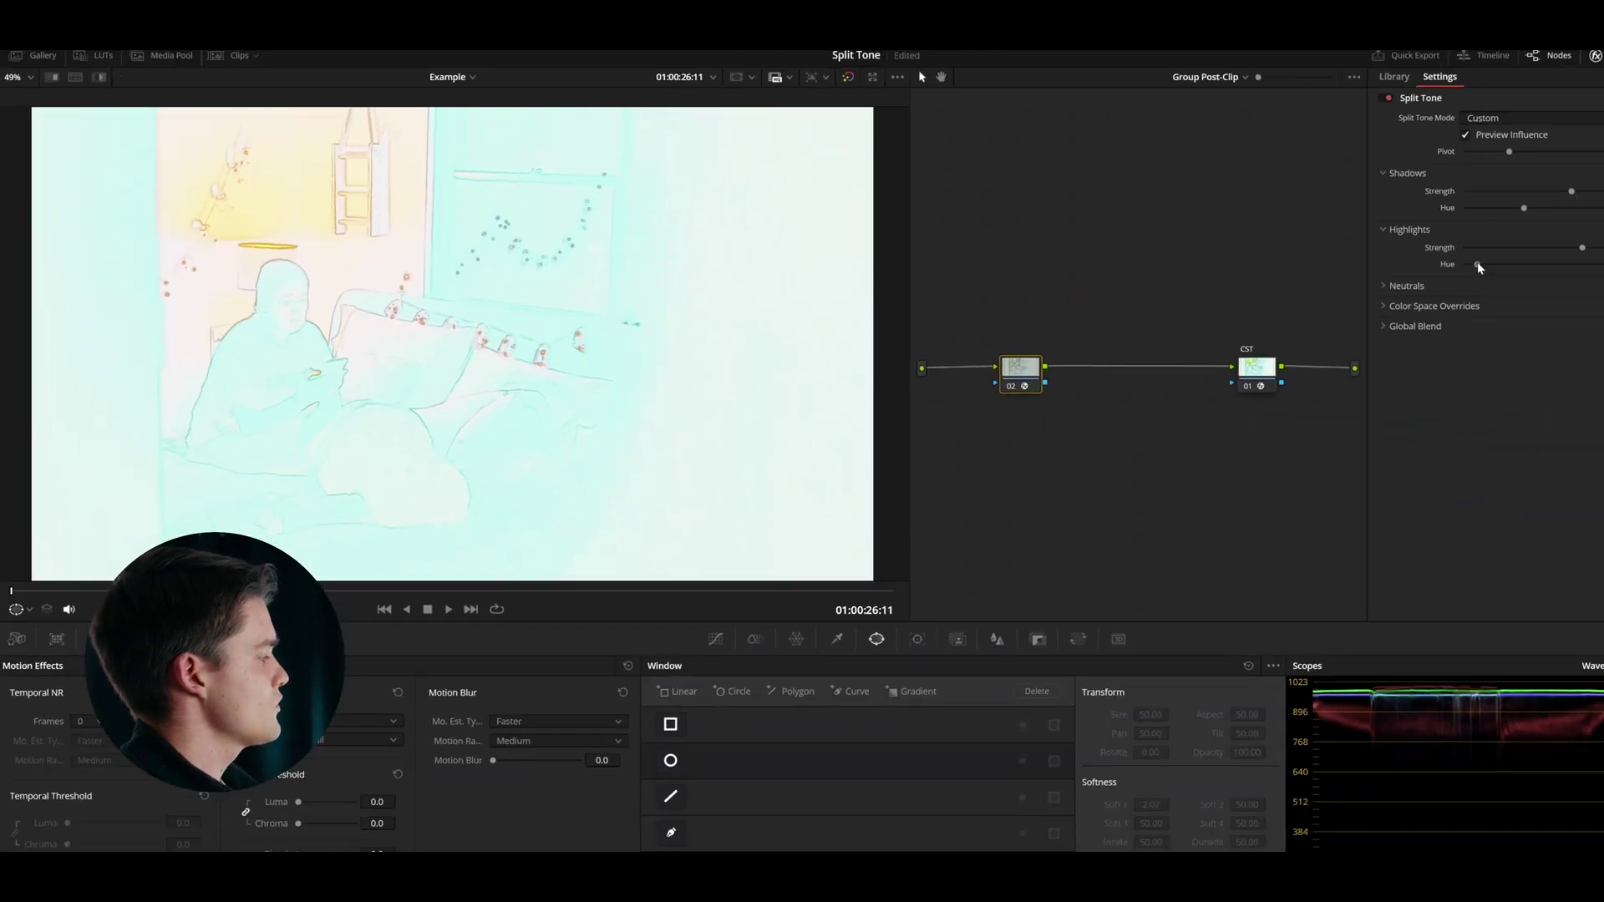
left_click_drag(1454, 260, 1382, 261)
- Turn off Preview Influence, enable Protect Neutrals, and zoom the viewer out
left_click(1371, 138)
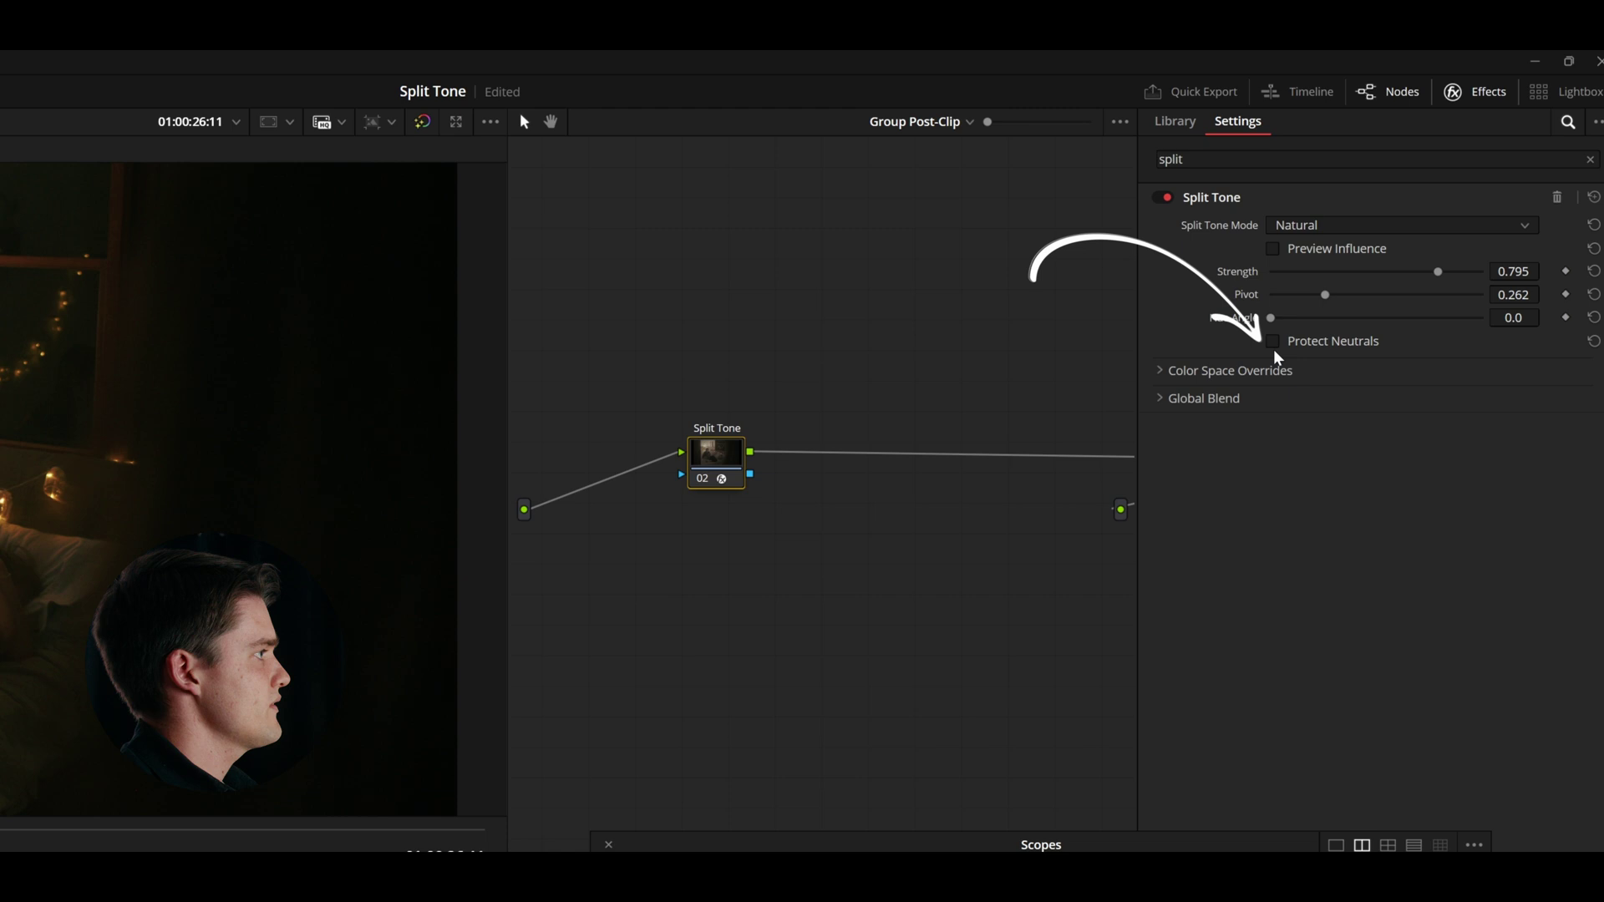
left_click(1271, 343)
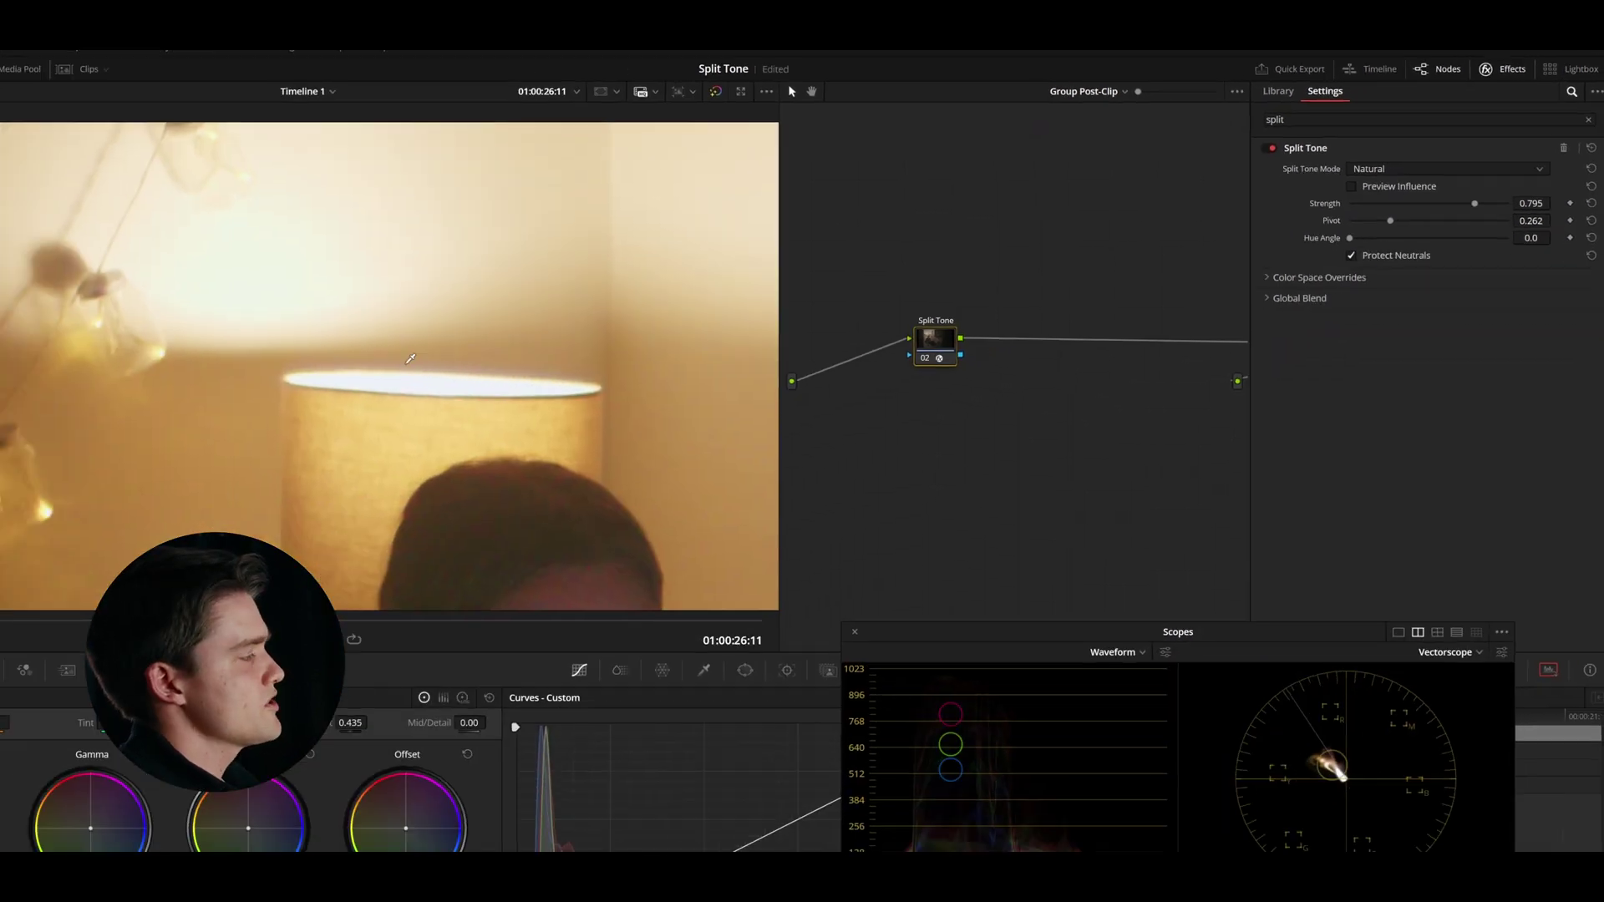
scroll(350, 201, "down", 3)
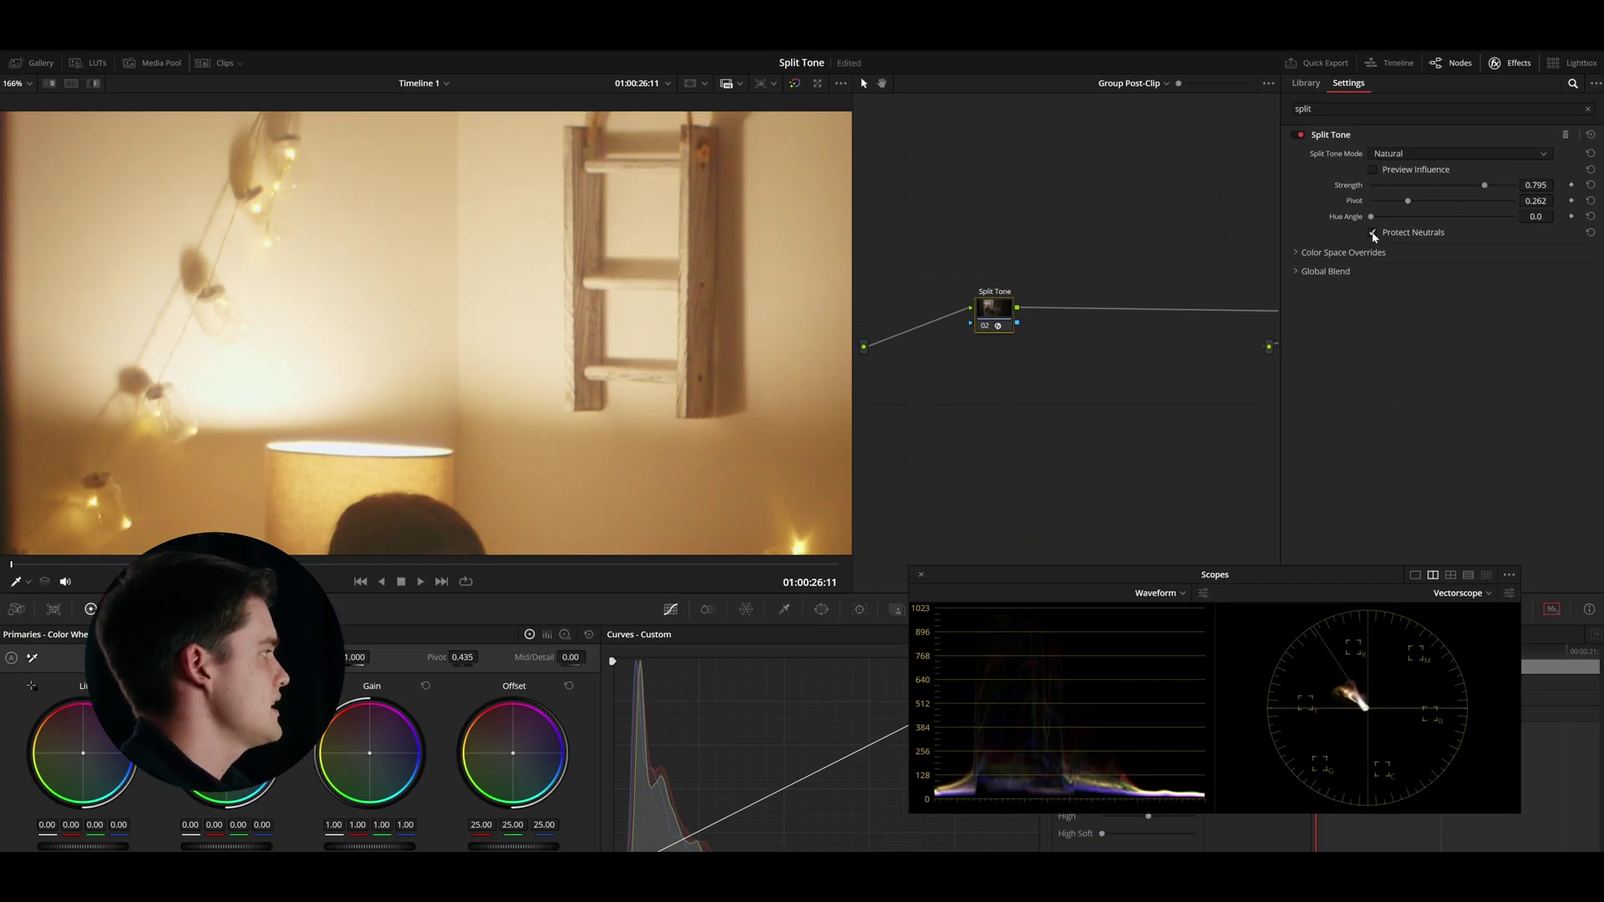
- Switch the Split Tone to Strong mode with Pivot 0.284, trying out the Hue Angle
left_click(1387, 155)
left_click(1393, 183)
key("shift+z")
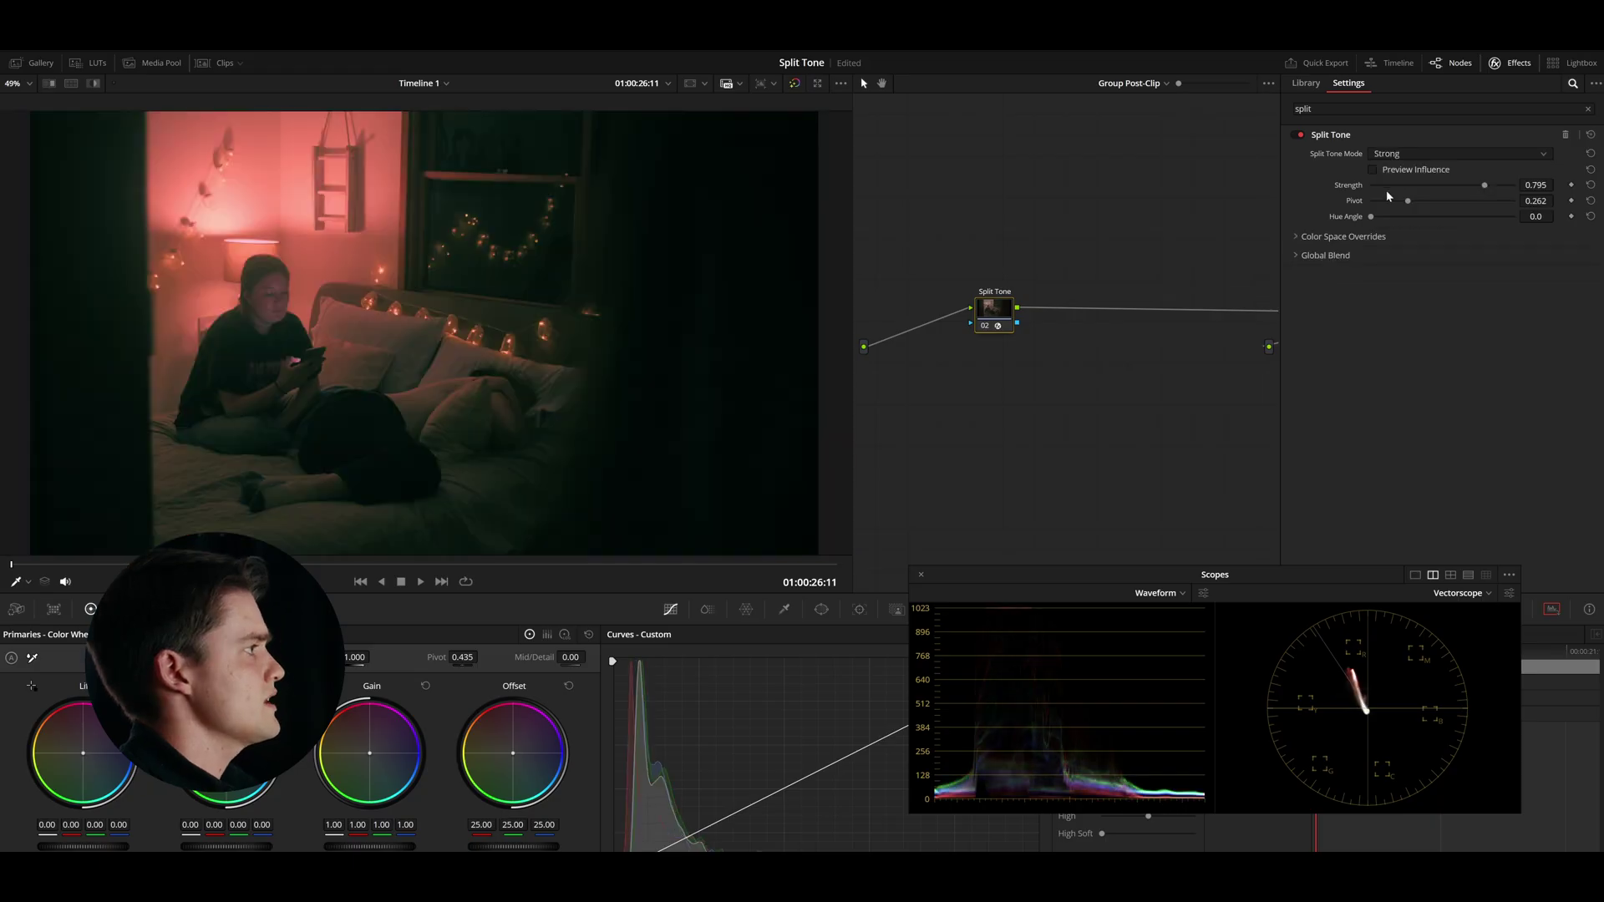
mouse_move(1411, 203)
left_mouse_down()
mouse_move(1465, 205)
mouse_move(1400, 216)
left_mouse_up()
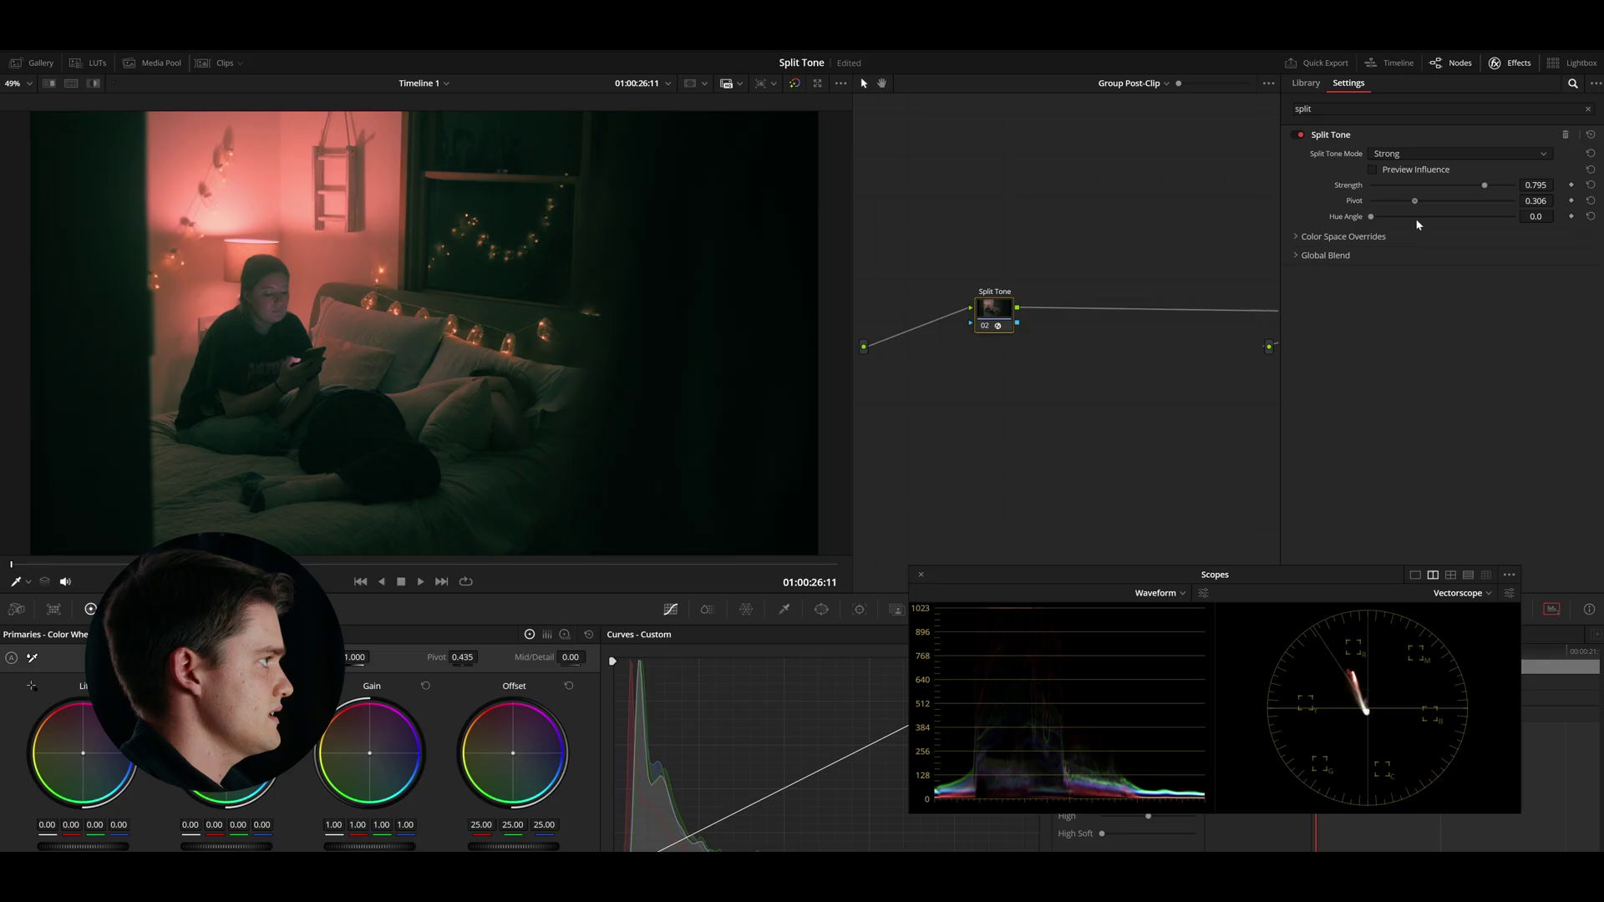
left_click(1411, 200)
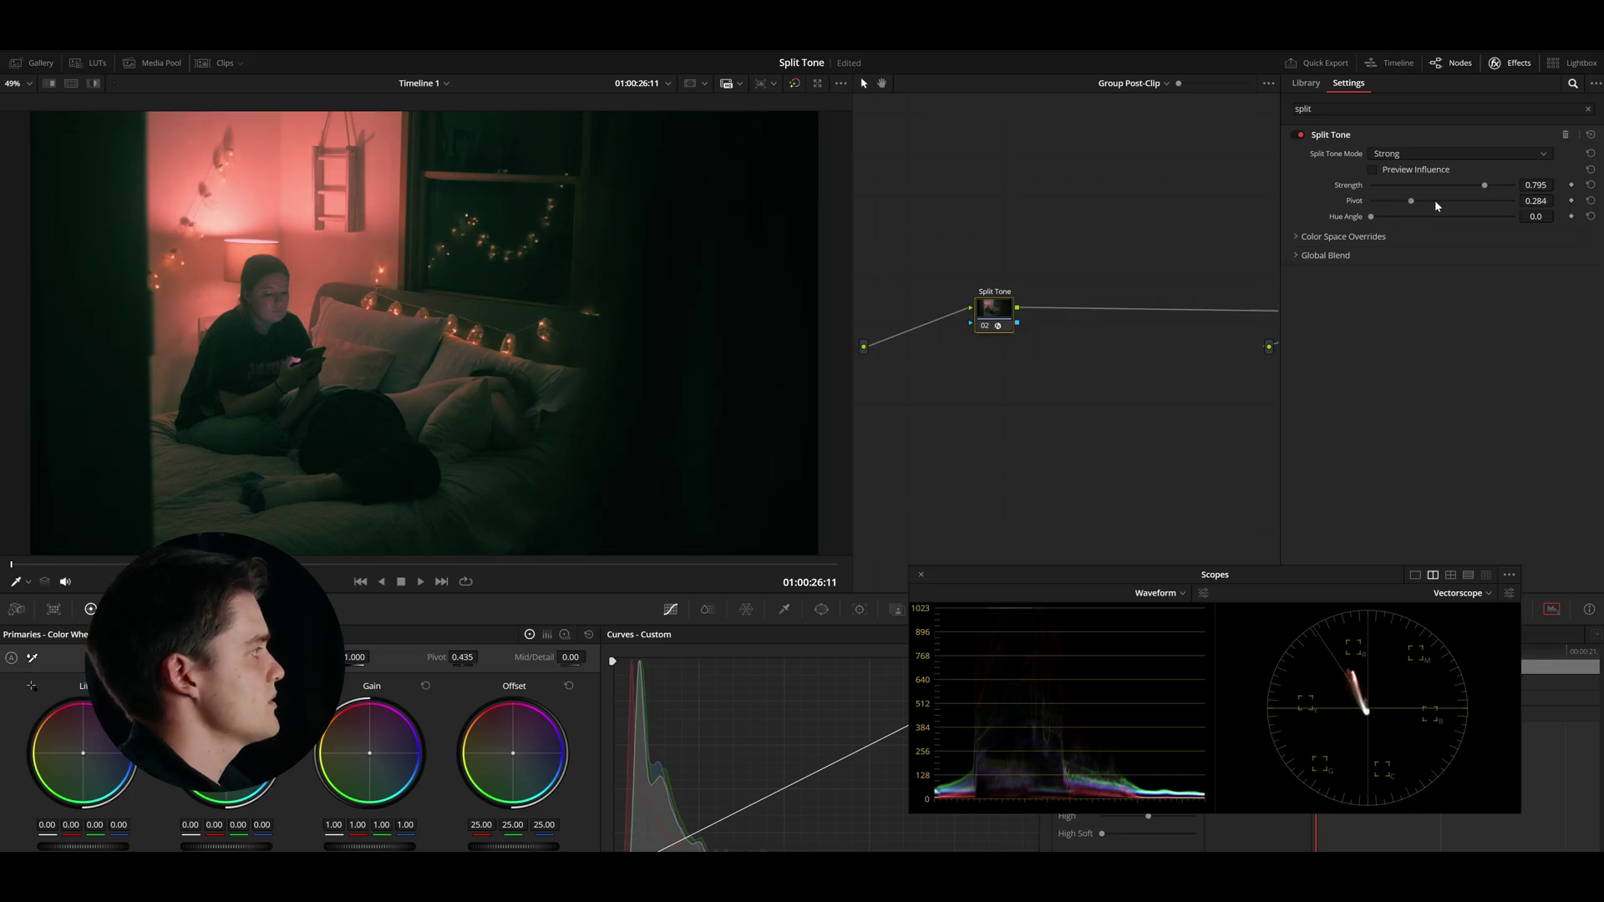
mouse_move(1373, 219)
left_mouse_down()
mouse_move(1450, 224)
mouse_move(1349, 230)
mouse_move(1381, 219)
mouse_move(1363, 227)
left_mouse_up()
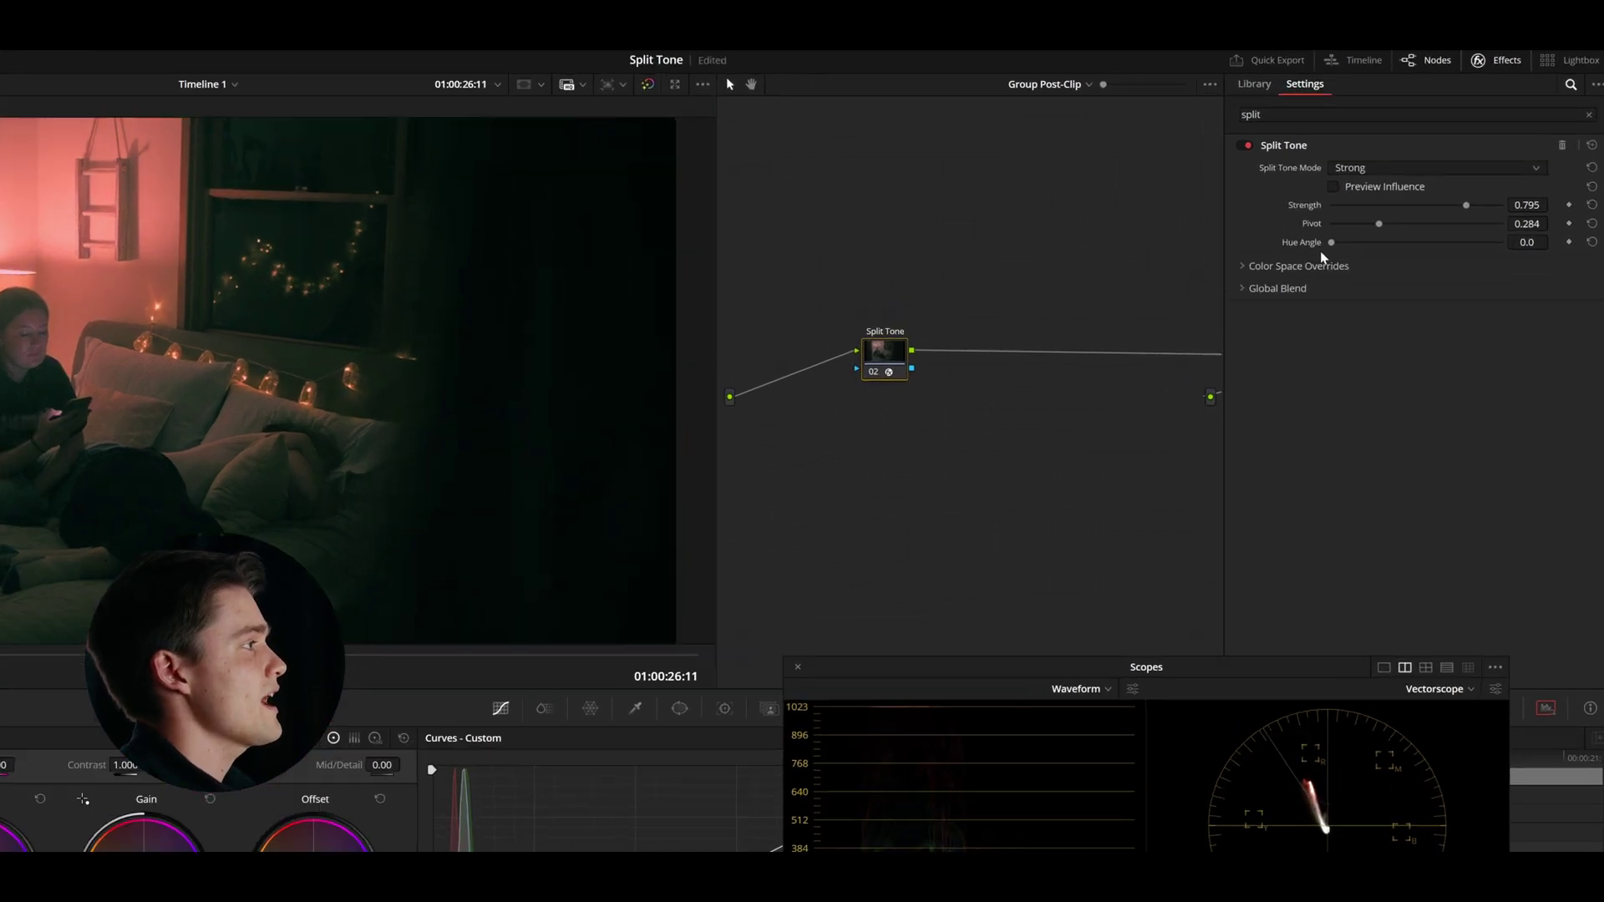
- Switch to Custom mode, zero Highlights Strength, set Shadows Strength near 0.70, and bypass to compare
left_click(1233, 223)
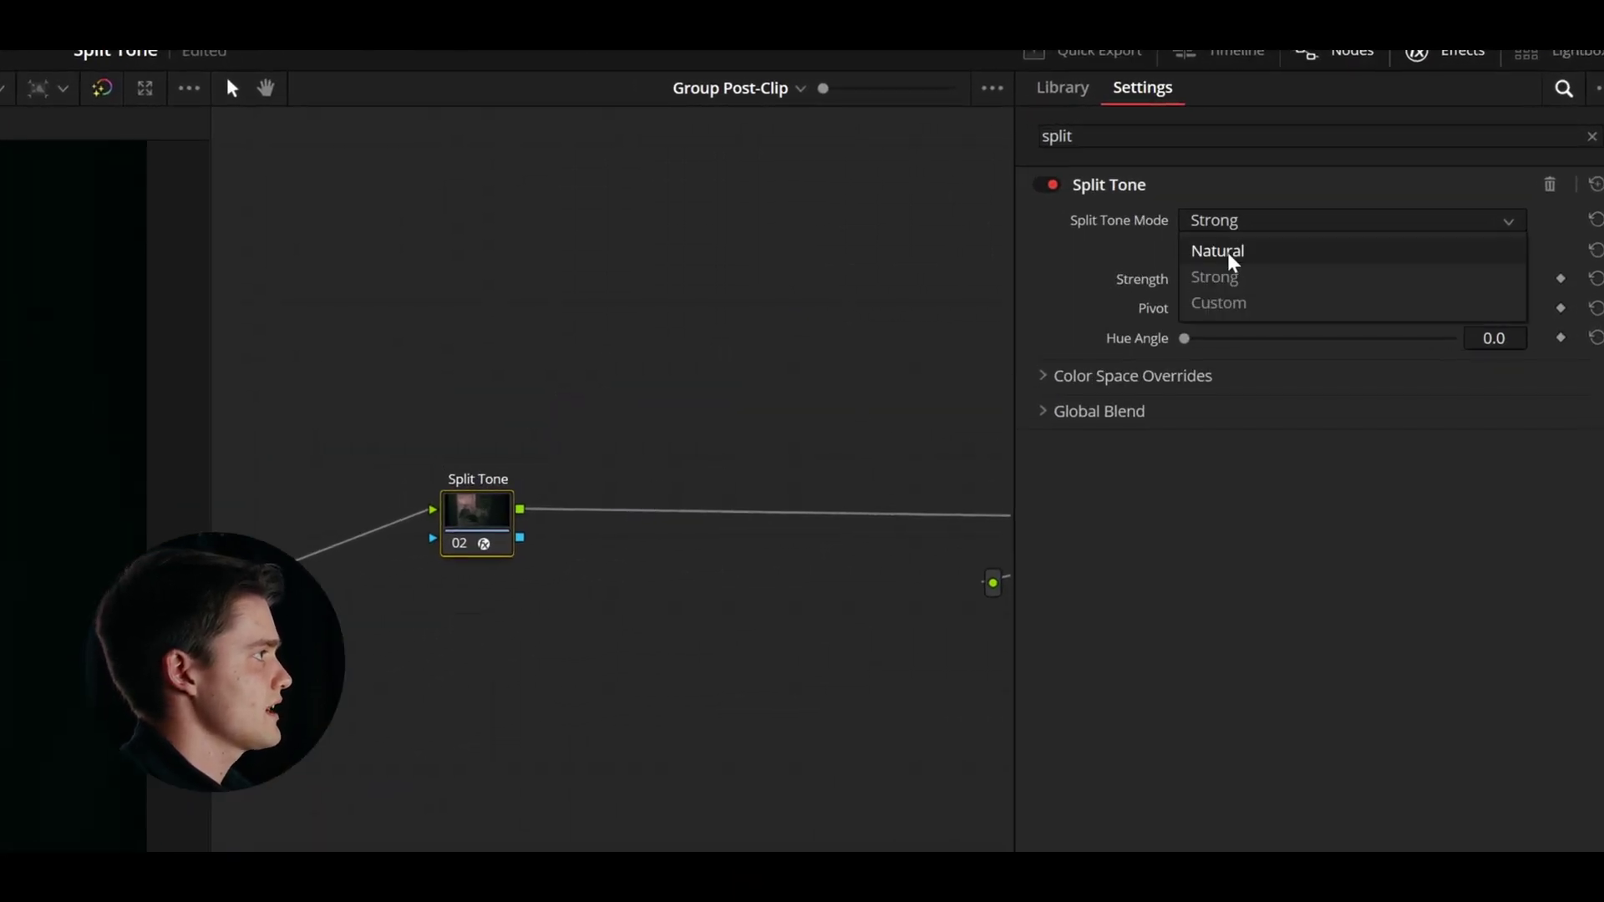
left_click(1227, 305)
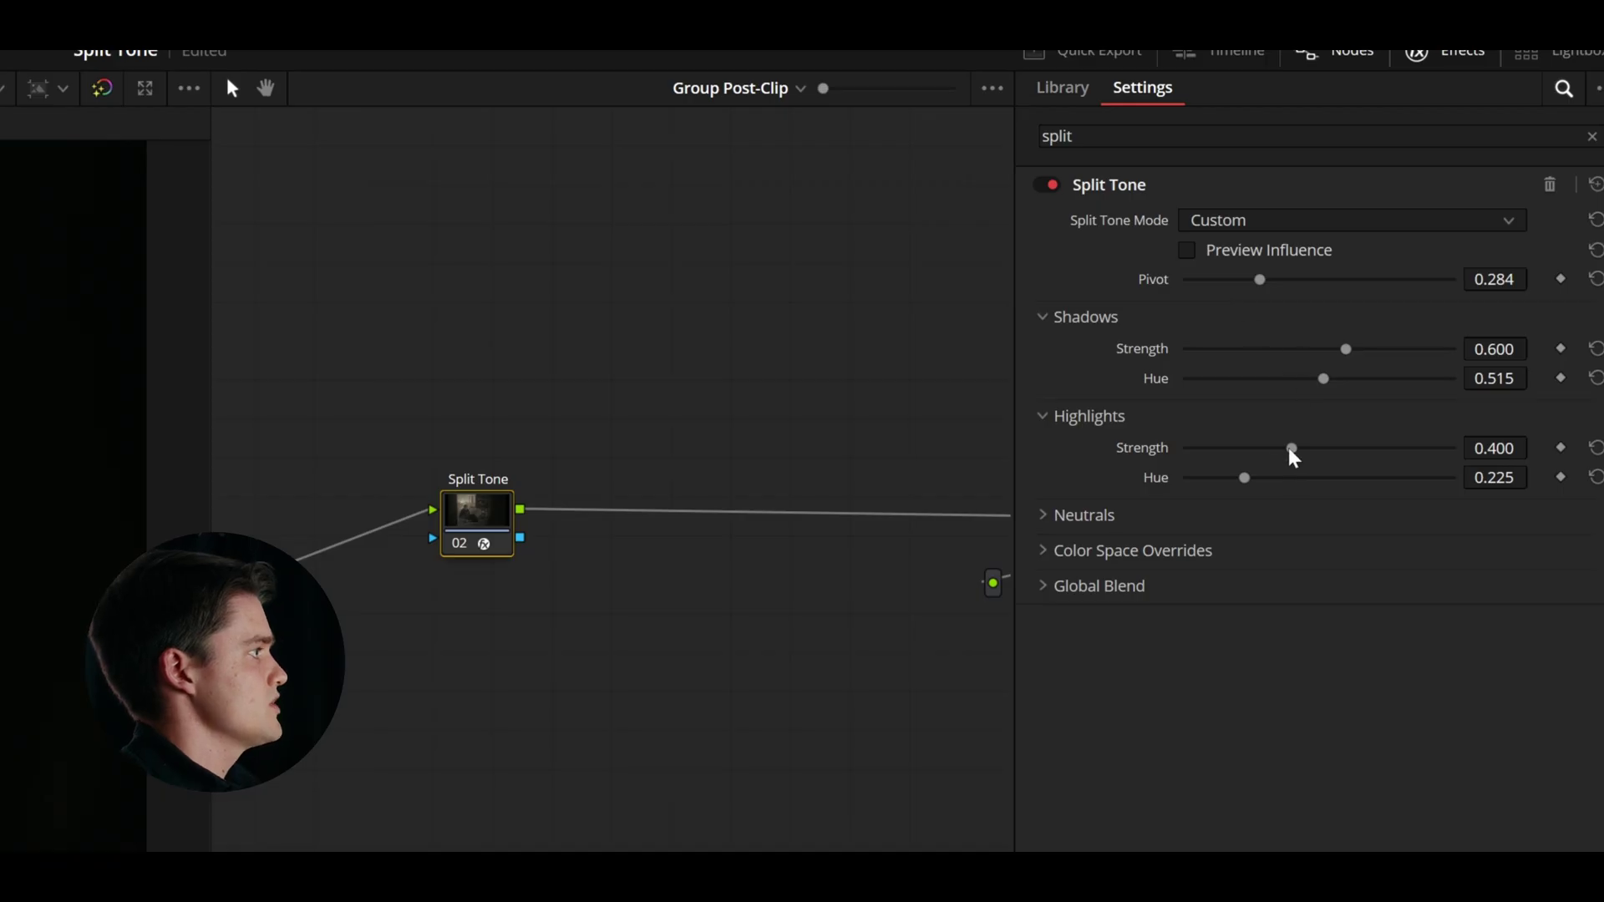
left_click_drag(1291, 448, 1146, 449)
left_click_drag(1345, 350, 1247, 351)
left_click_drag(1395, 380, 1360, 393)
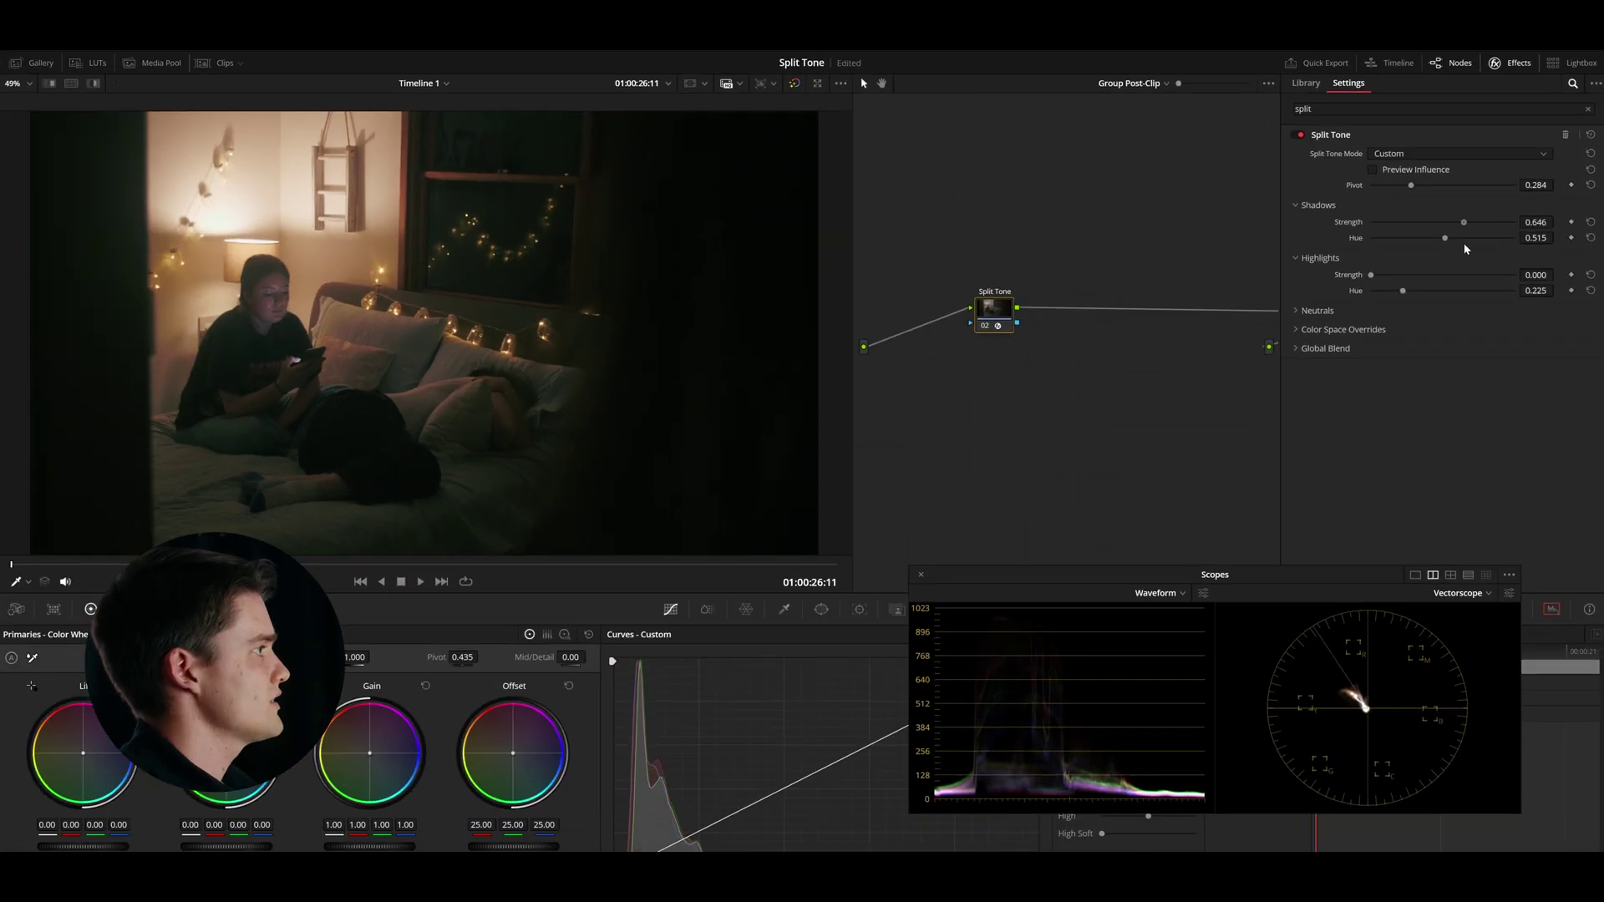
left_click_drag(1465, 248, 1430, 229)
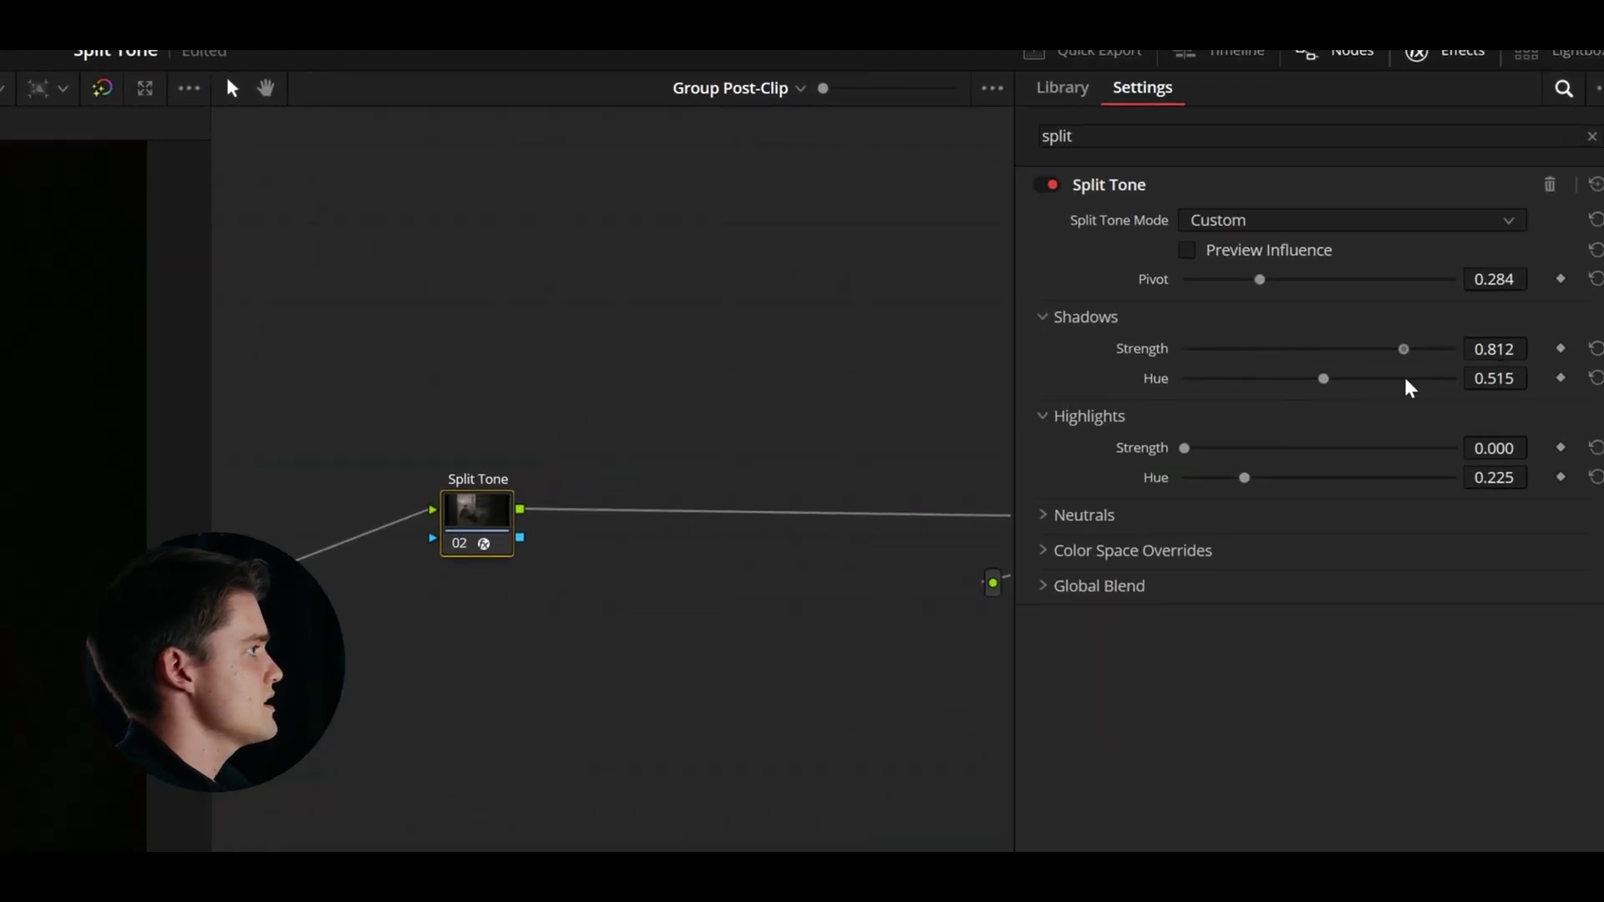
left_click_drag(1267, 384, 1384, 402)
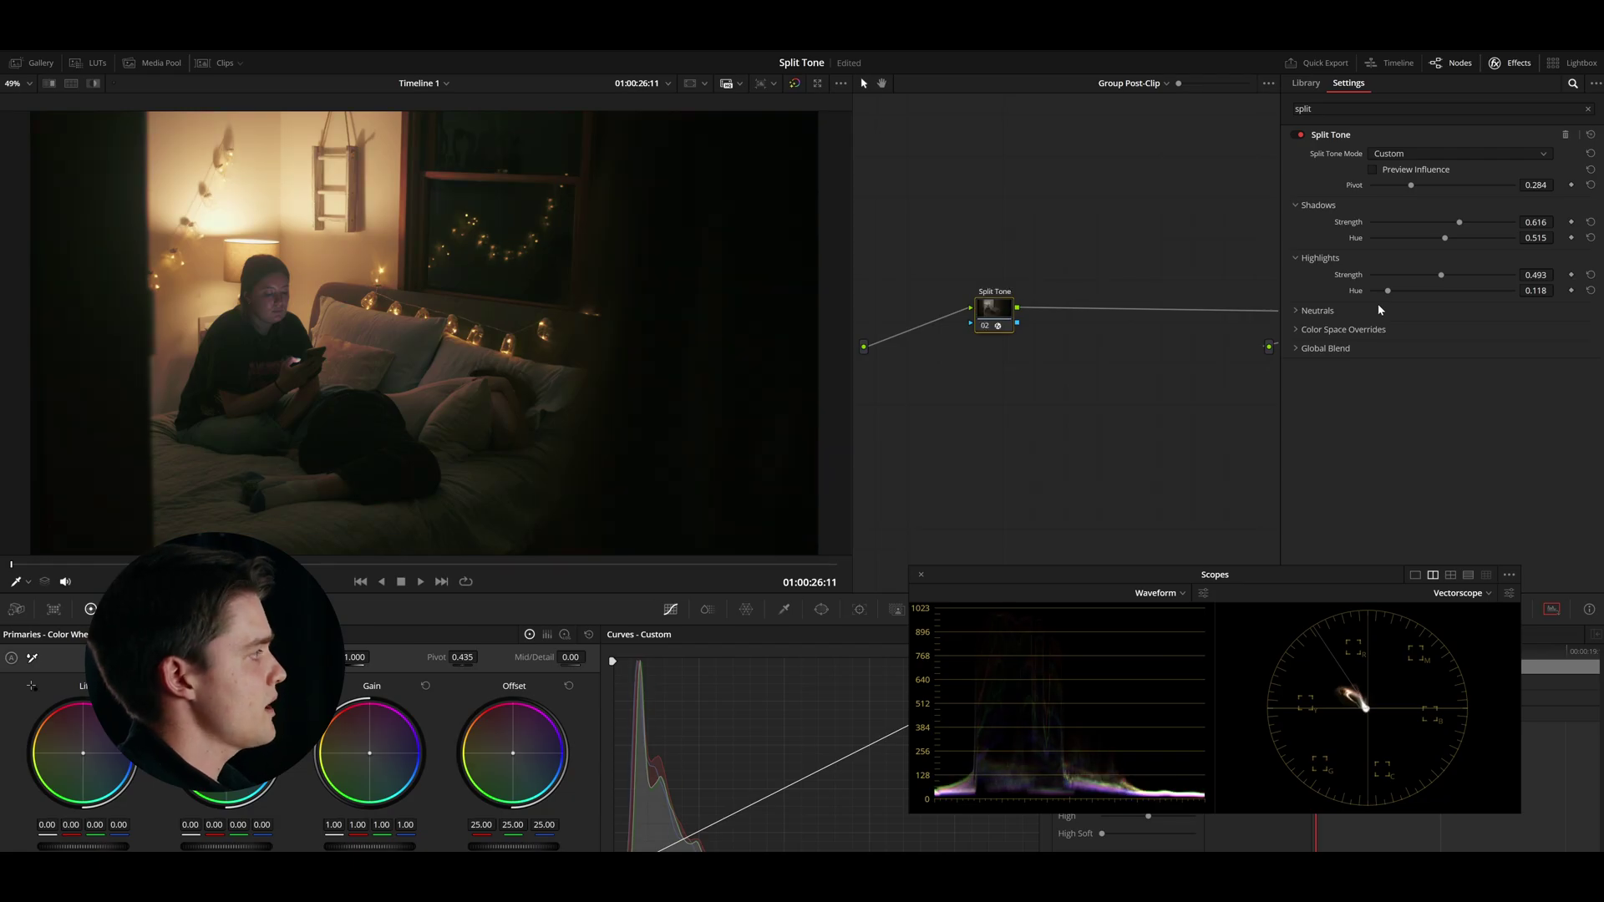
key("ctrl+d")
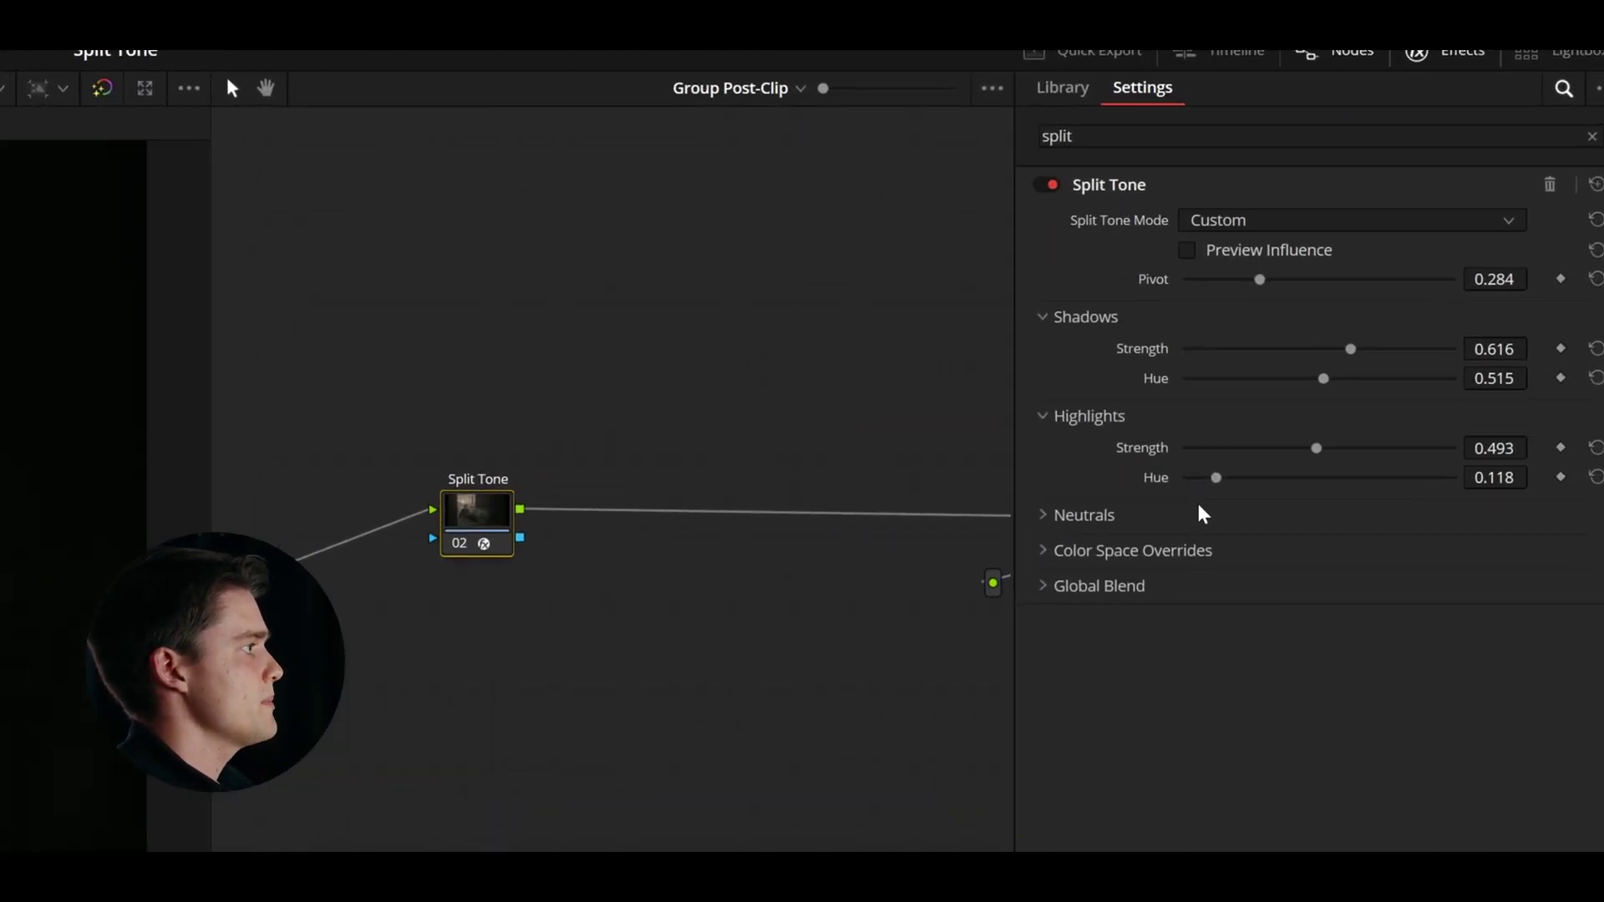
- Expand Neutrals, enable Protect Neutrals and set Minimum Saturation to about 0.245
left_click(1043, 515)
left_click(1190, 545)
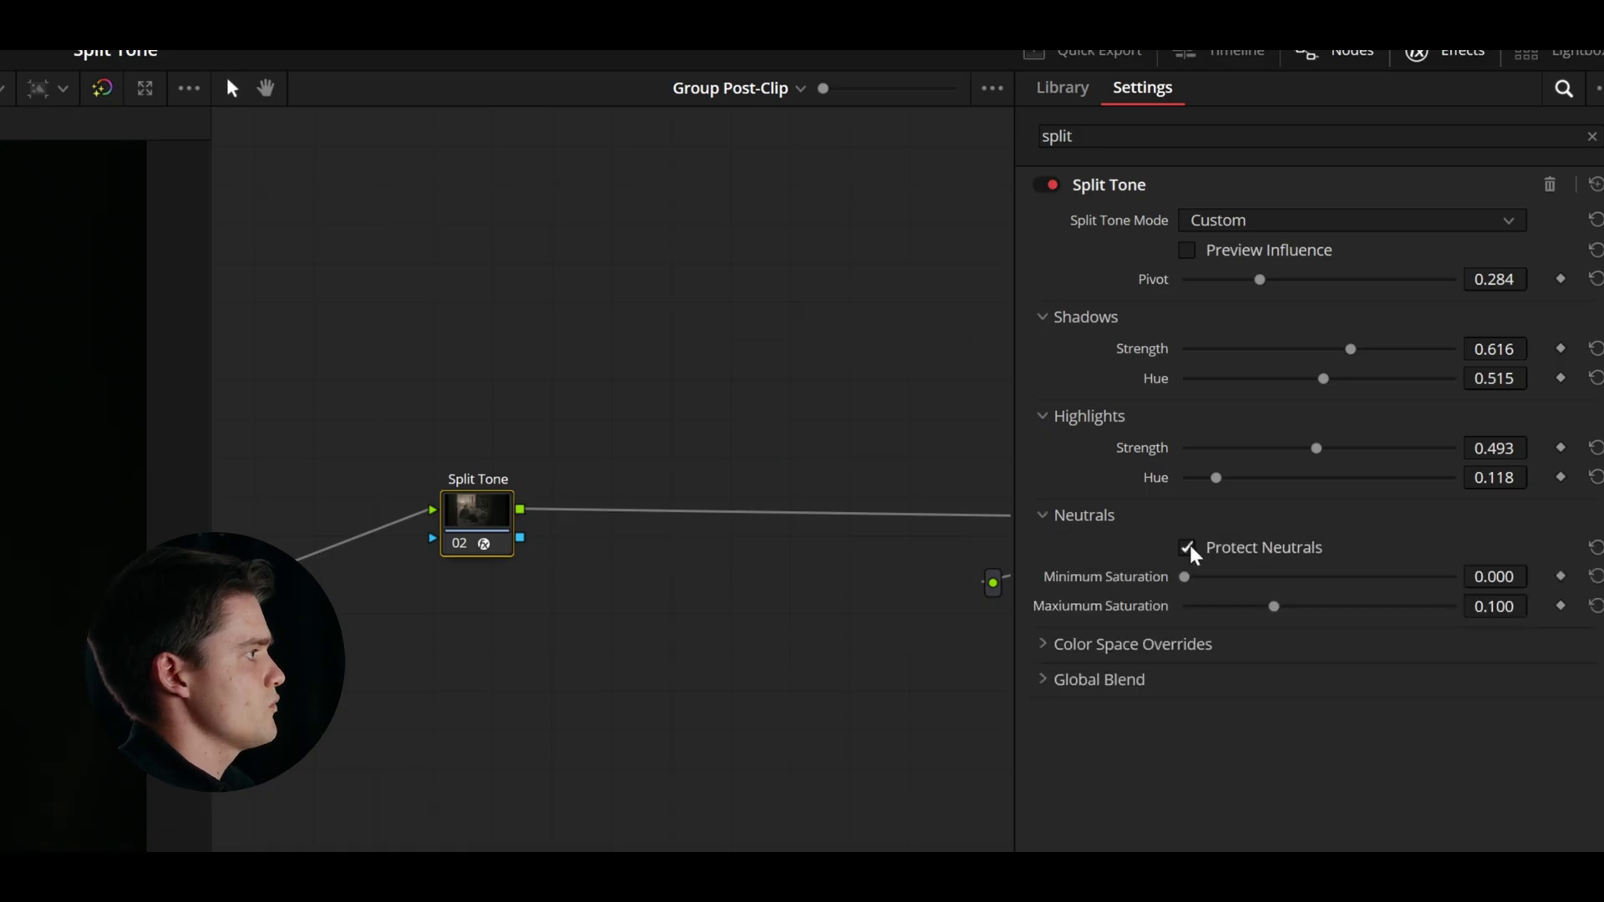
left_click_drag(1184, 576, 1210, 581)
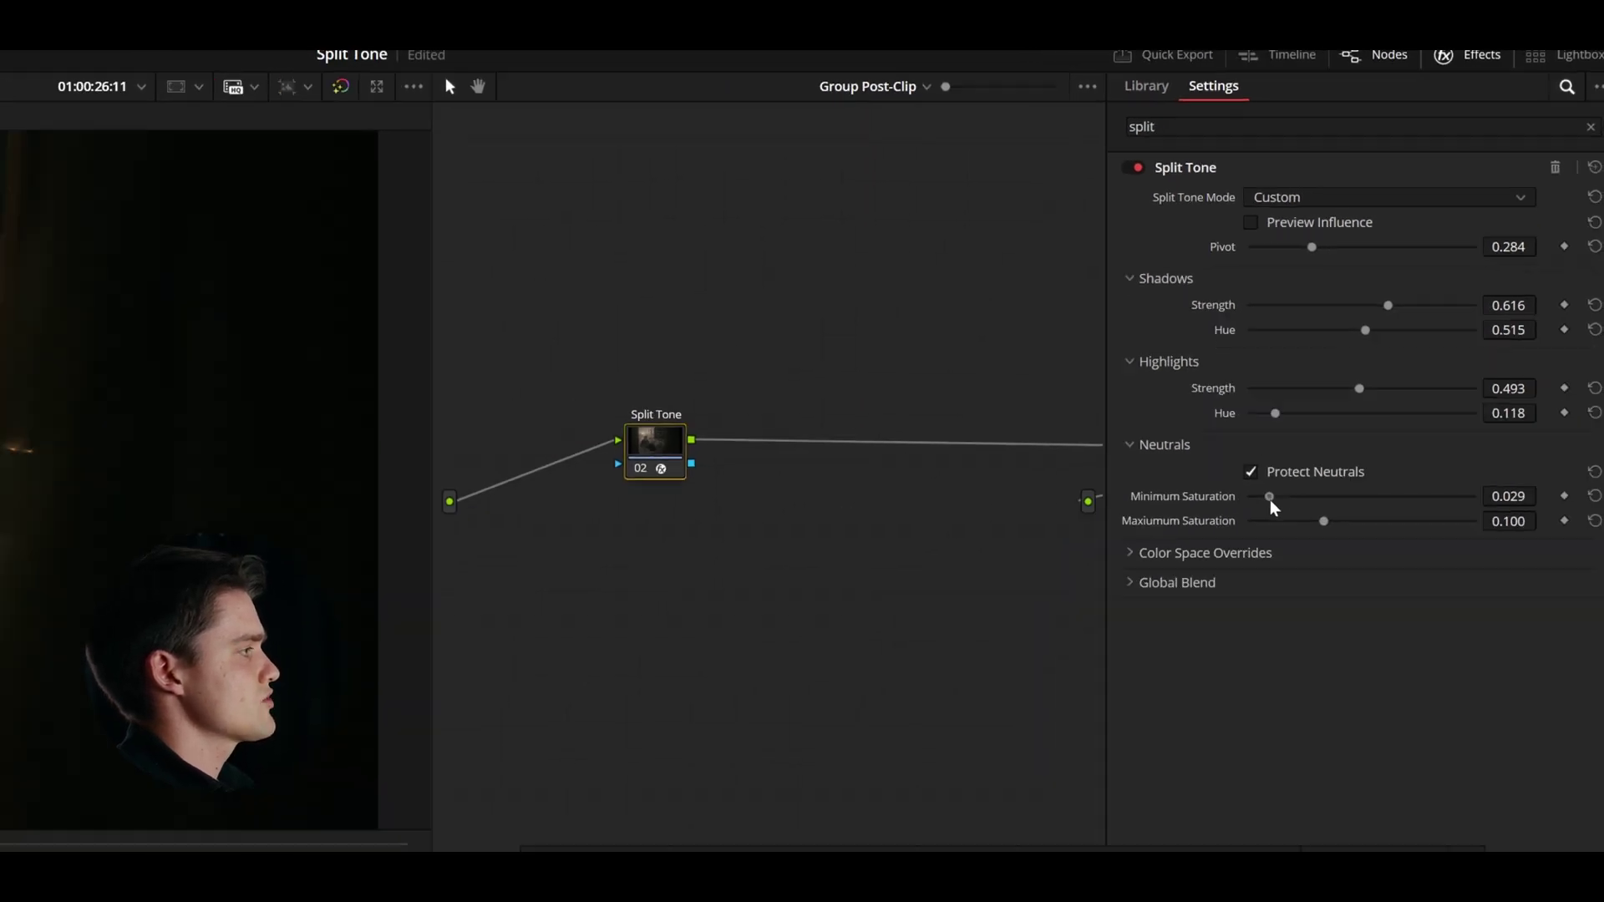
left_click_drag(1271, 499, 1372, 504)
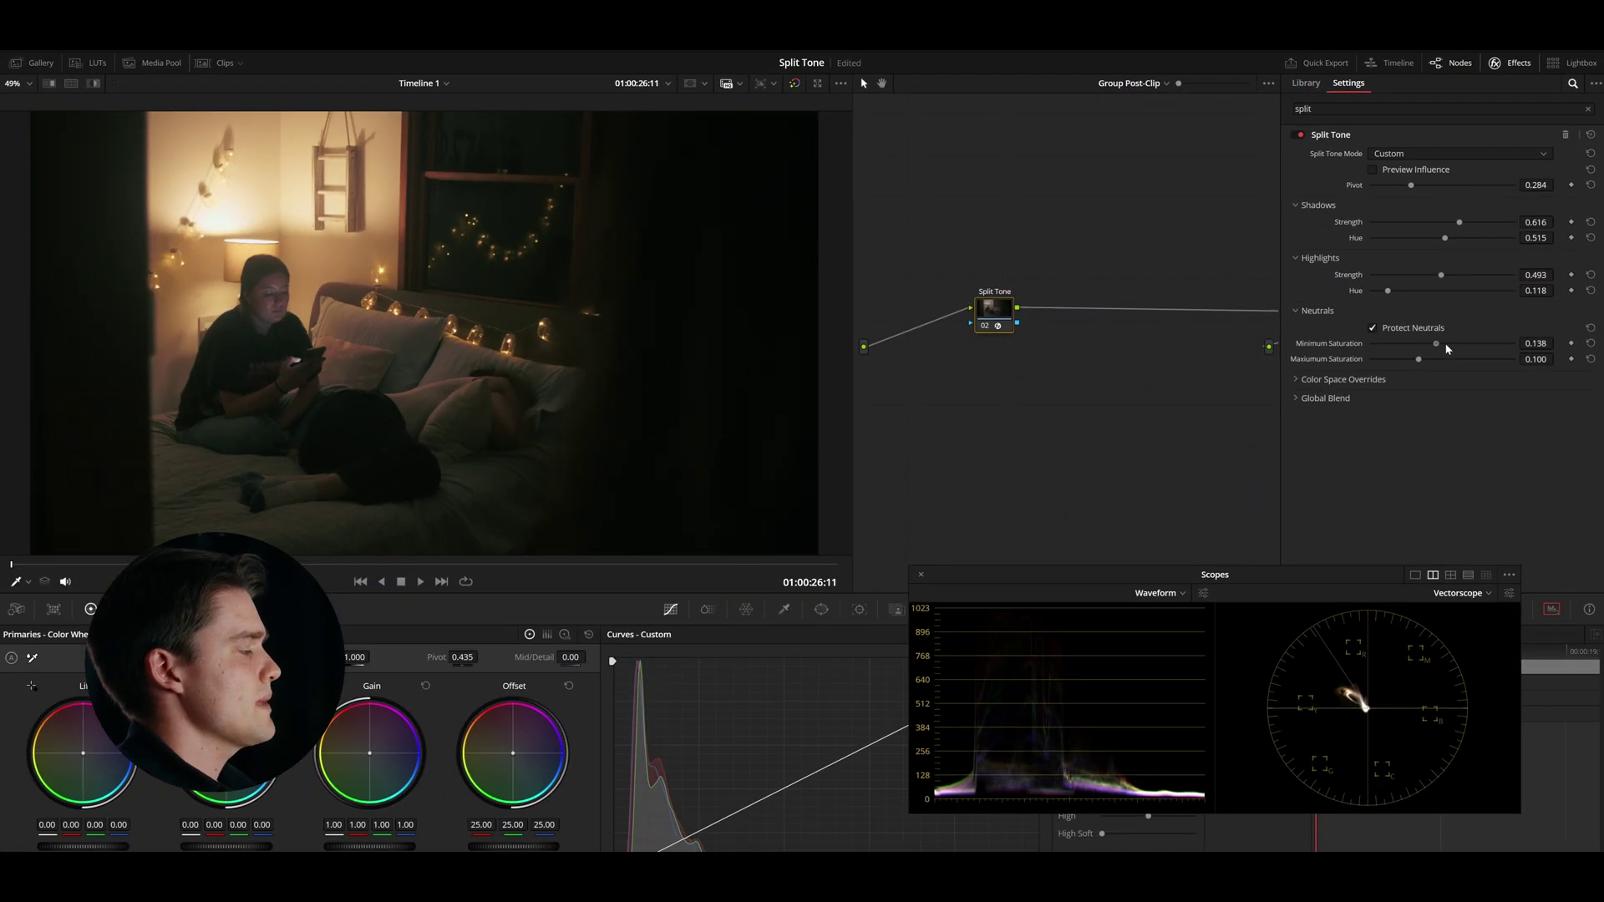
left_click_drag(1506, 351, 1433, 352)
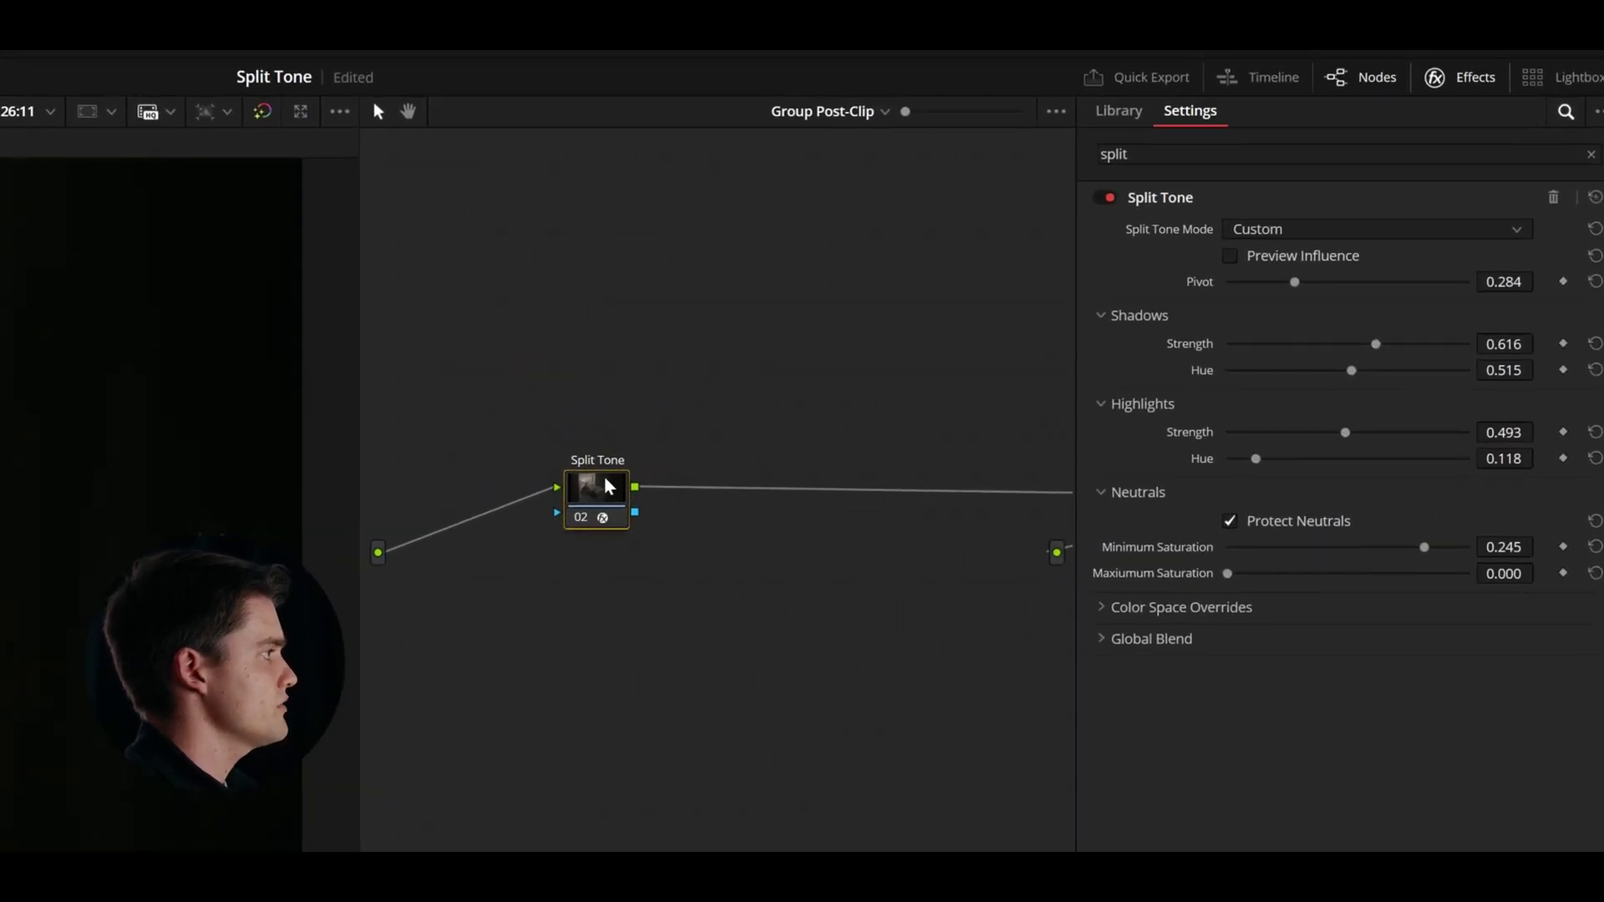
- Add a serial node after Split Tone and label it Pixel Tools
key("alt+s")
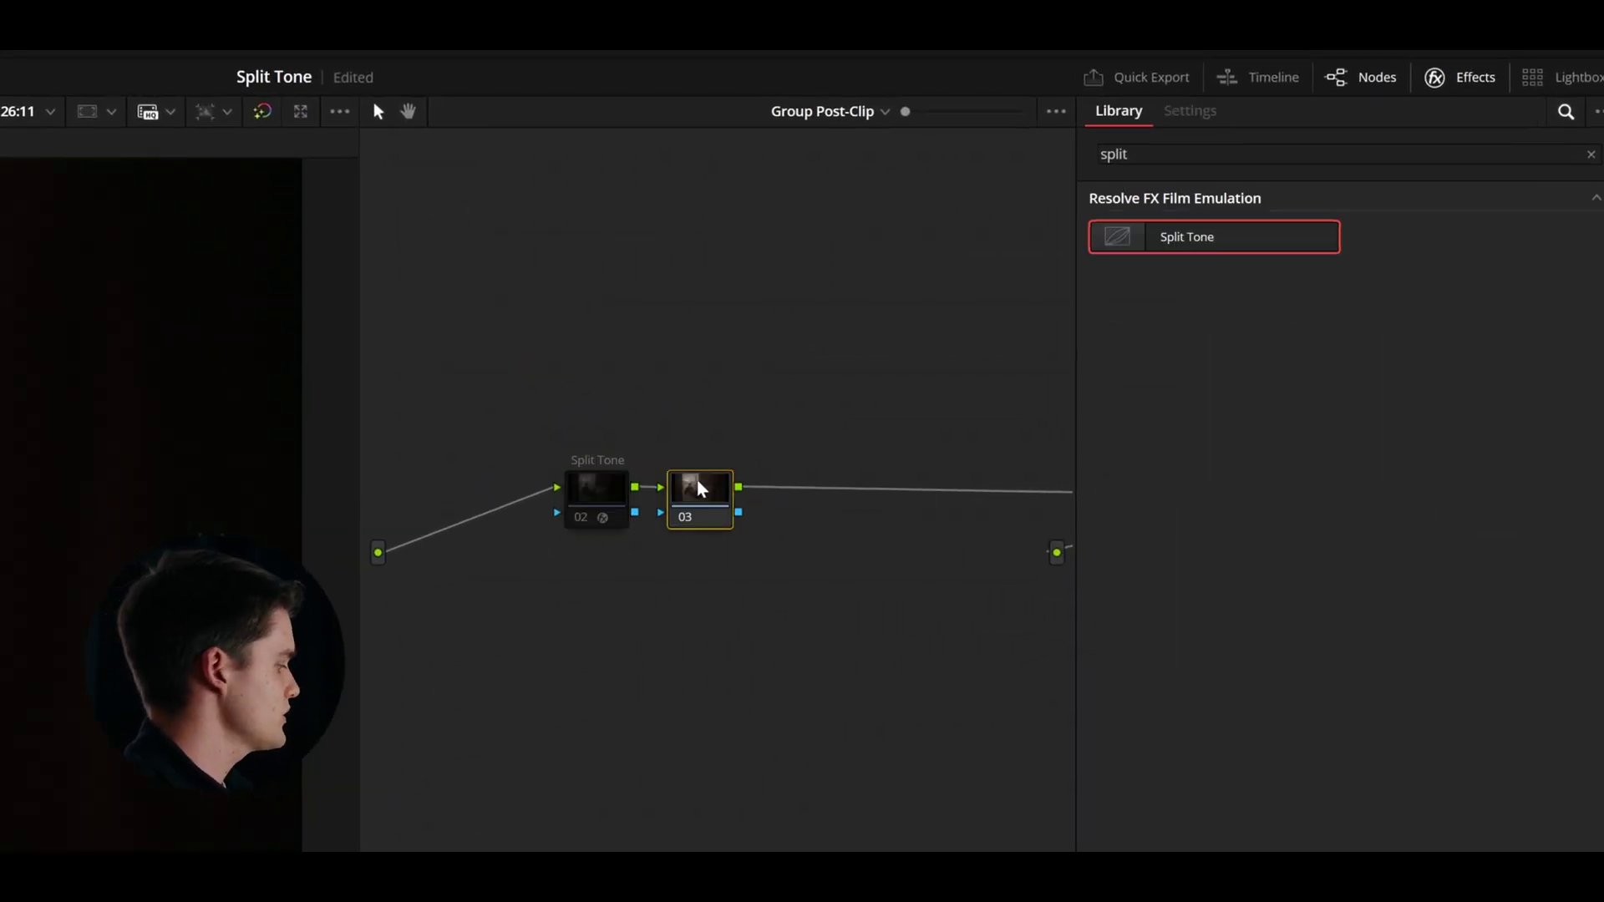
double_click(700, 489)
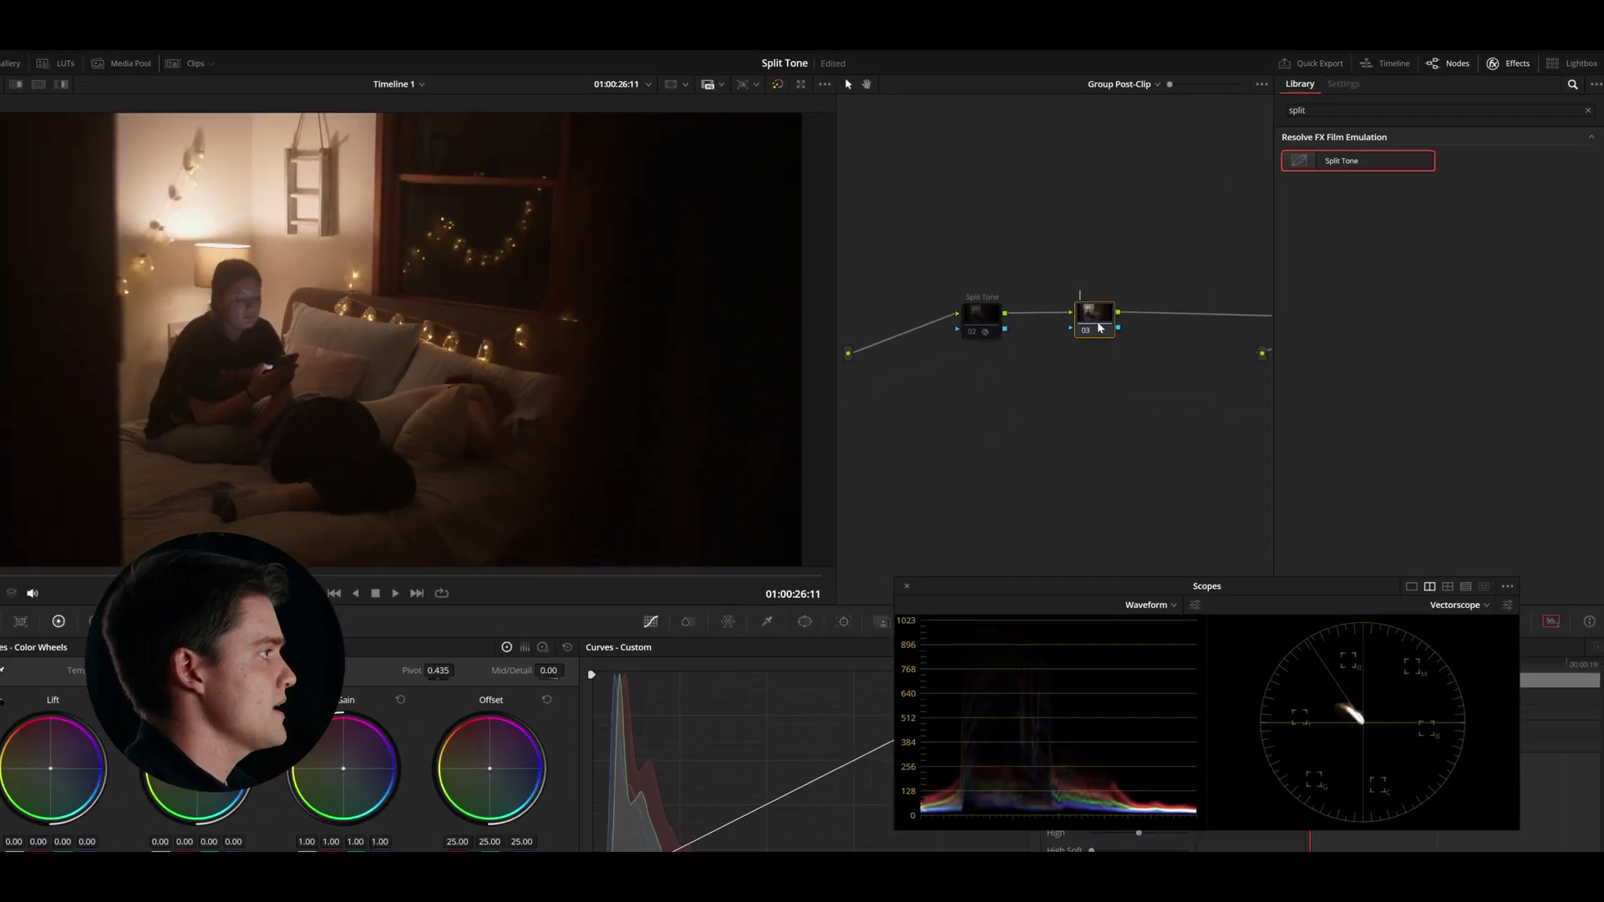
type("Pix")
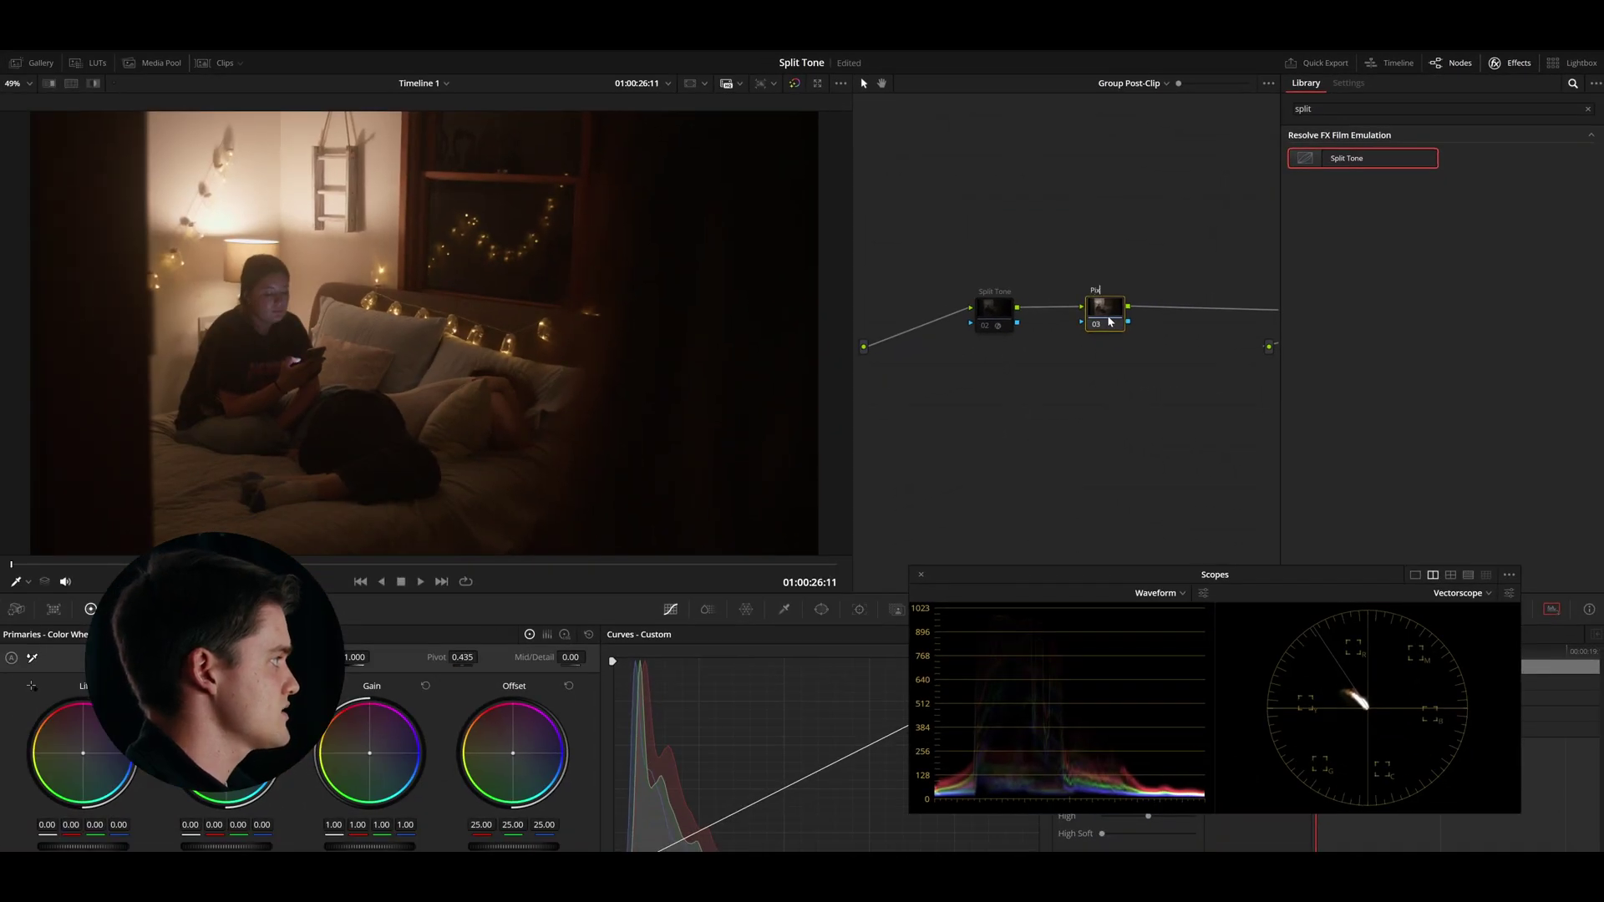
- Apply the DCTL effect to the new node 03 and open its DCTL file list
key("shift+space")
type("dct")
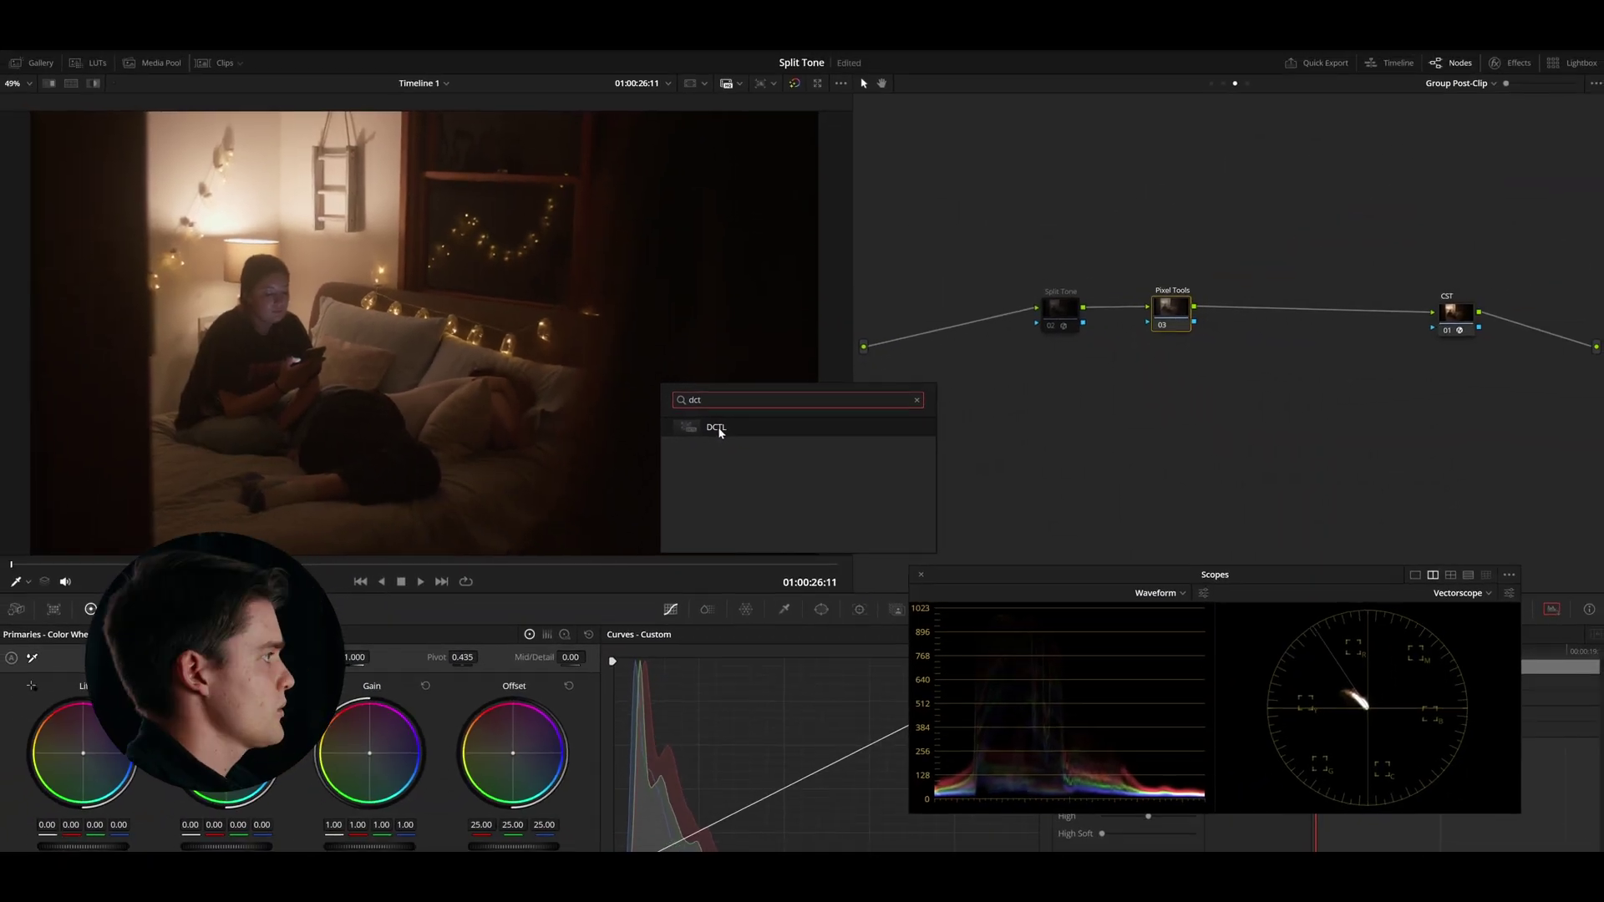
left_click(717, 428)
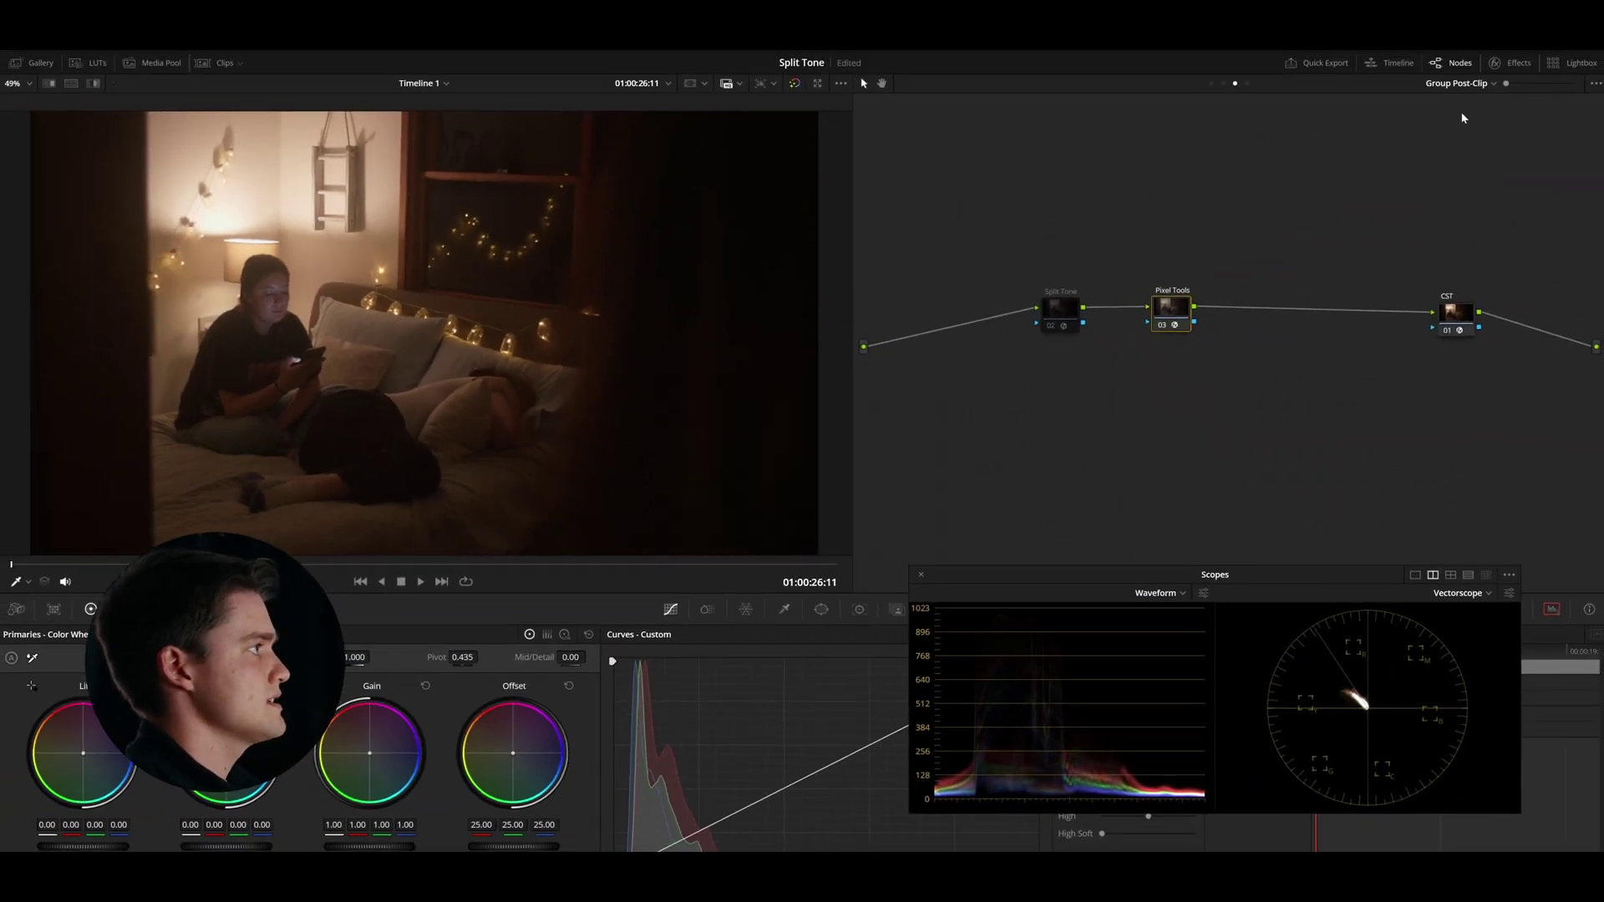
left_click(1501, 62)
left_click(1440, 152)
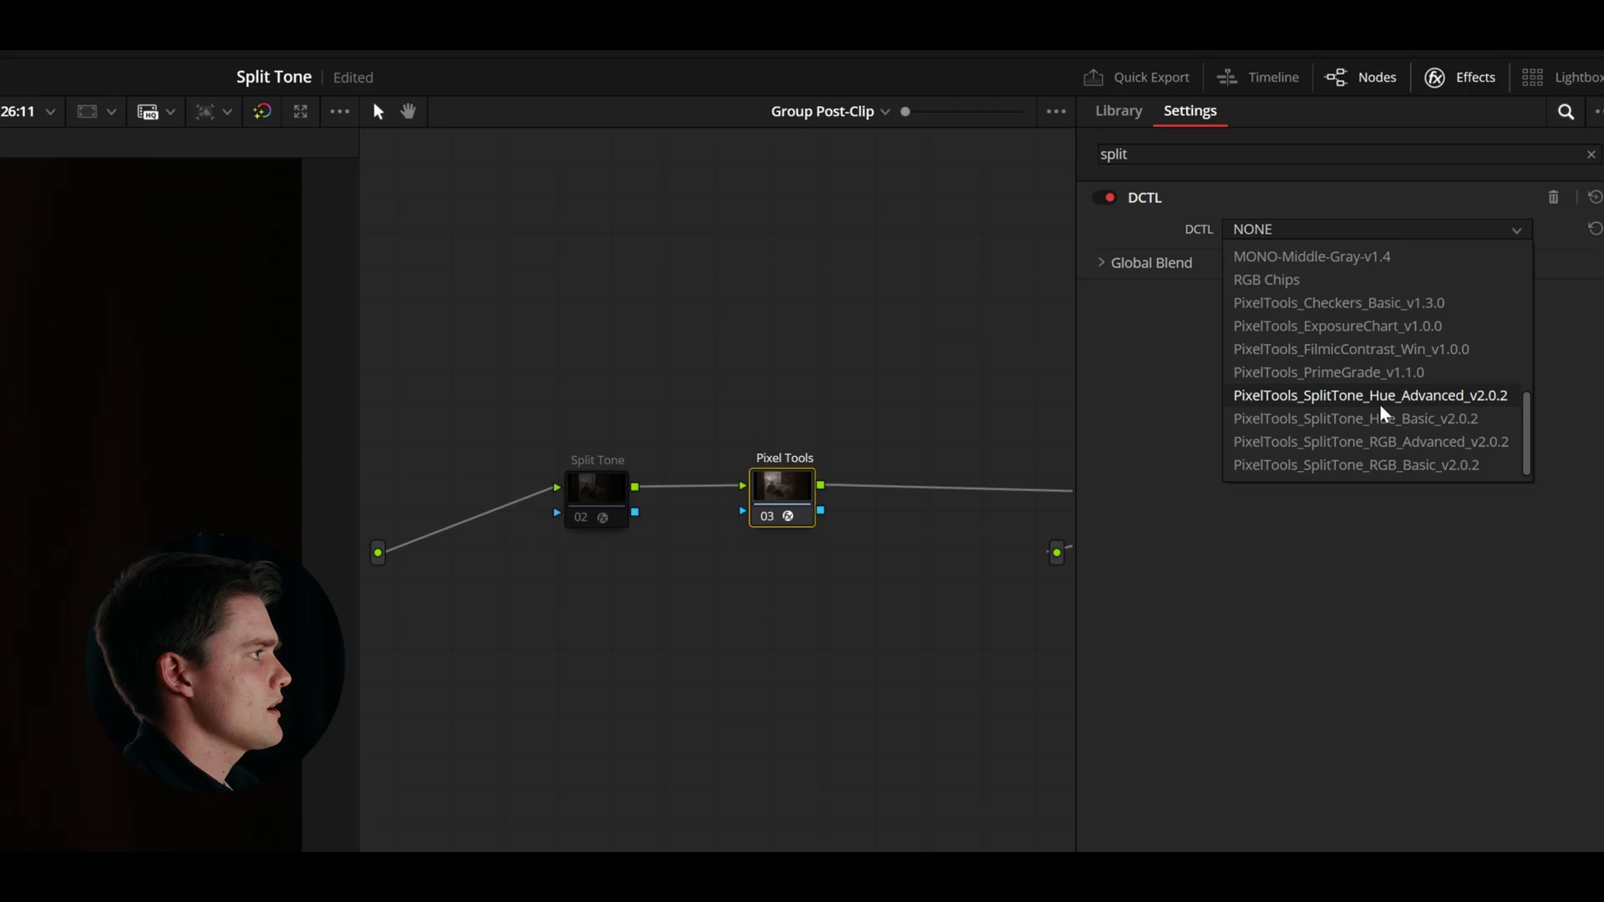
- Choose PixelTools_SplitTone_Hue_Basic_v2.0.2 from the DCTL dropdown
left_click(1380, 408)
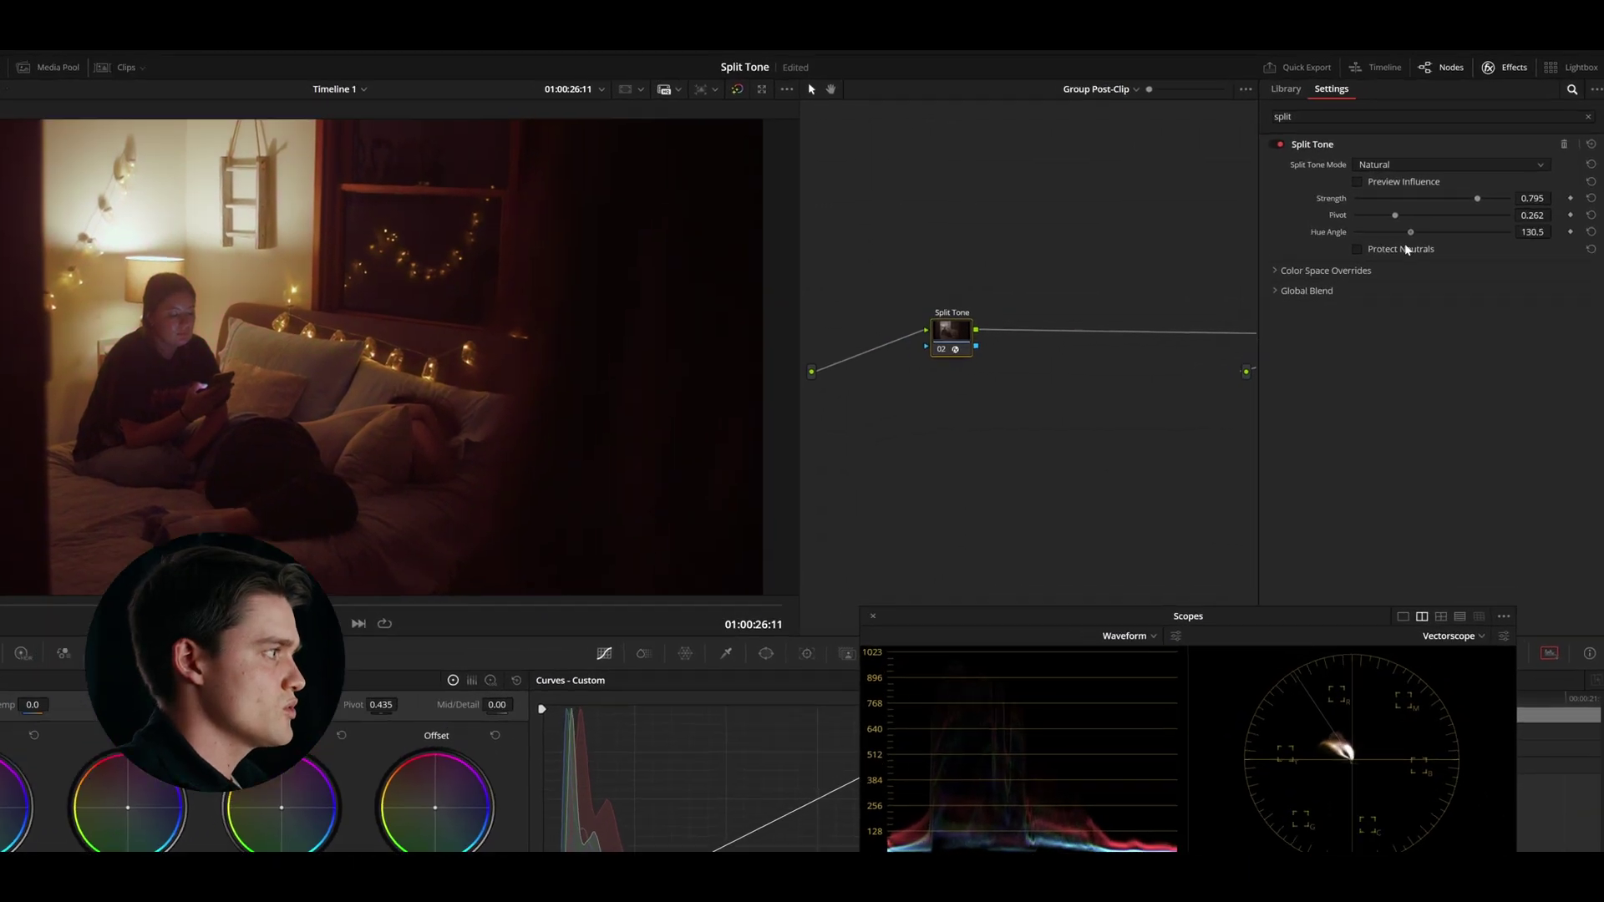
- Reset the Split Tone Hue Angle to 0, tick Protect Neutrals, then swing Hue Angle to 188.6
left_click_drag(1406, 247, 1354, 244)
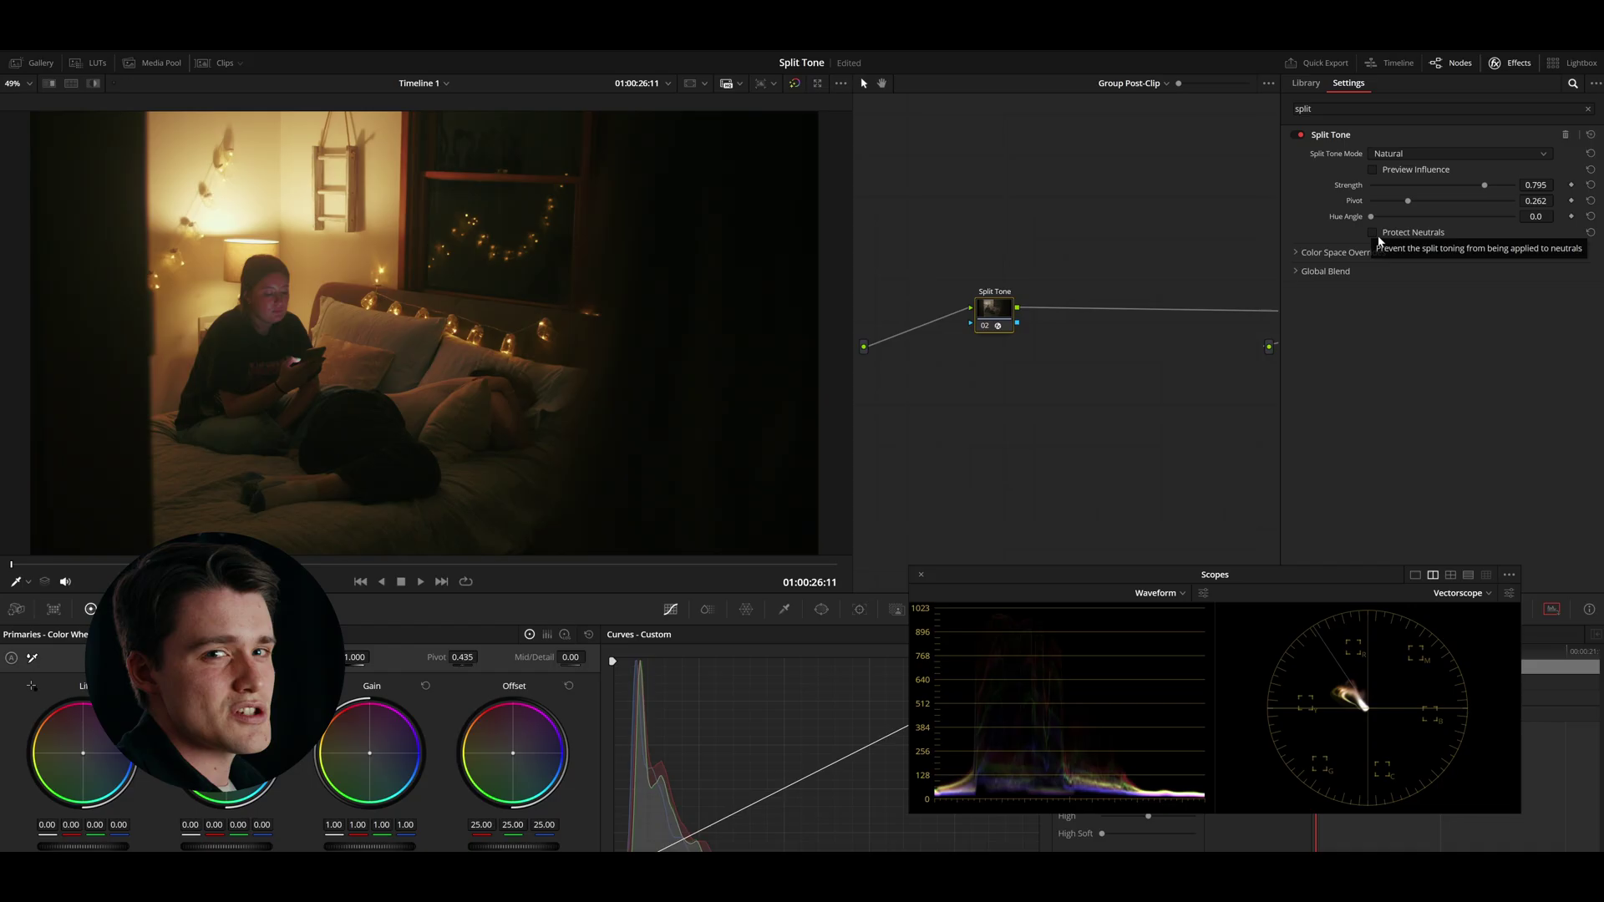
left_click(1372, 233)
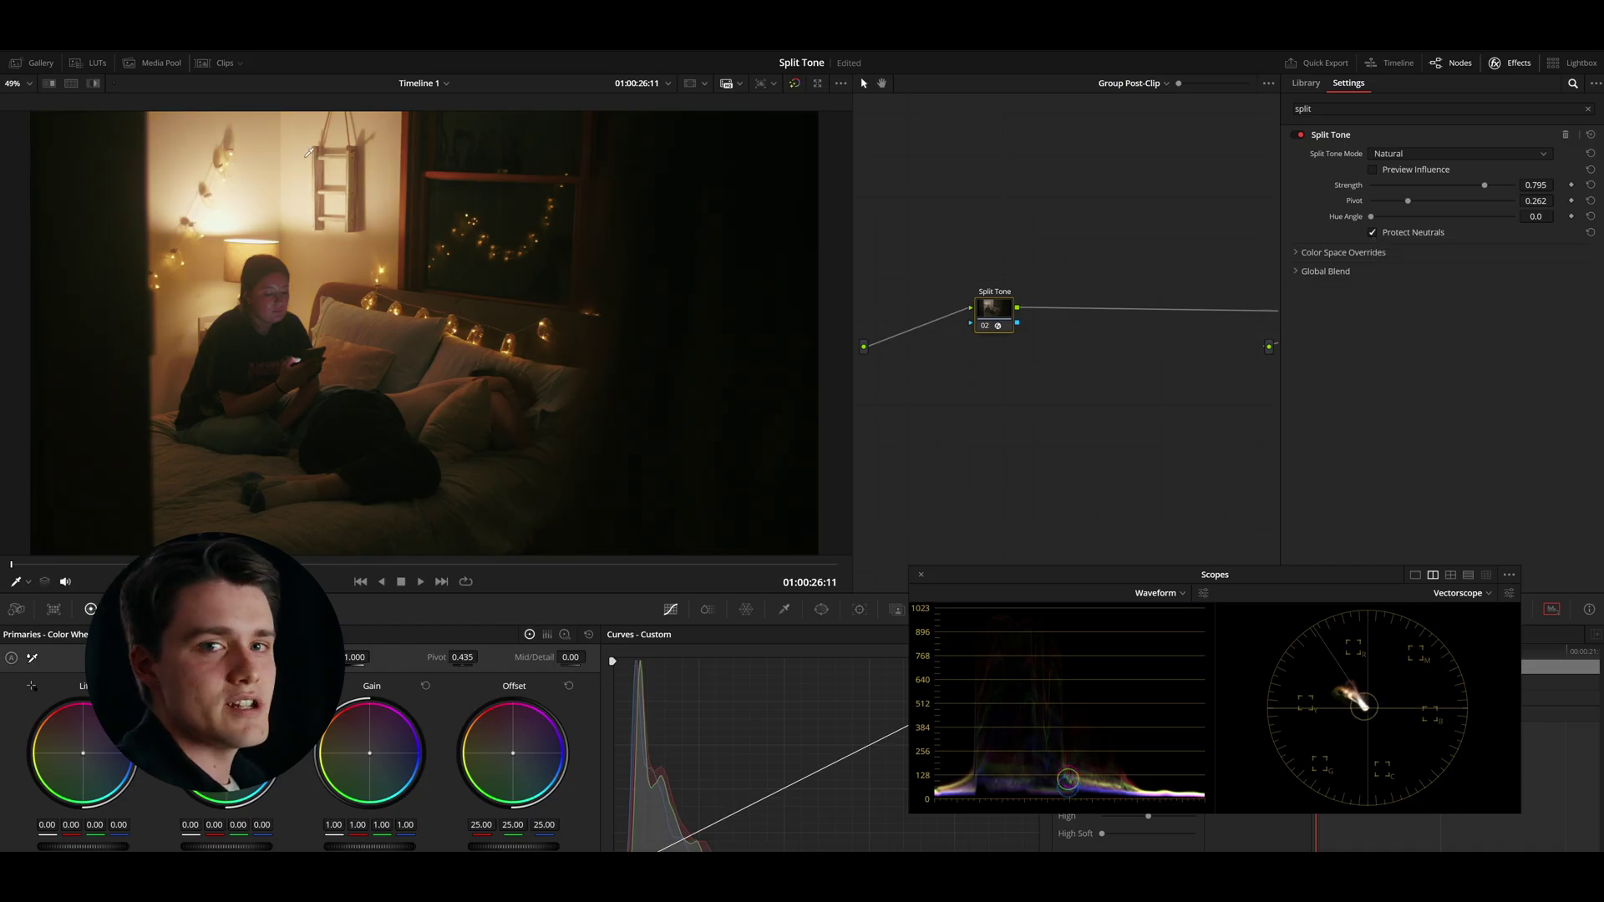
scroll(202, 238, "up", 4)
scroll(202, 239, "up", 3)
scroll(202, 238, "down", 3)
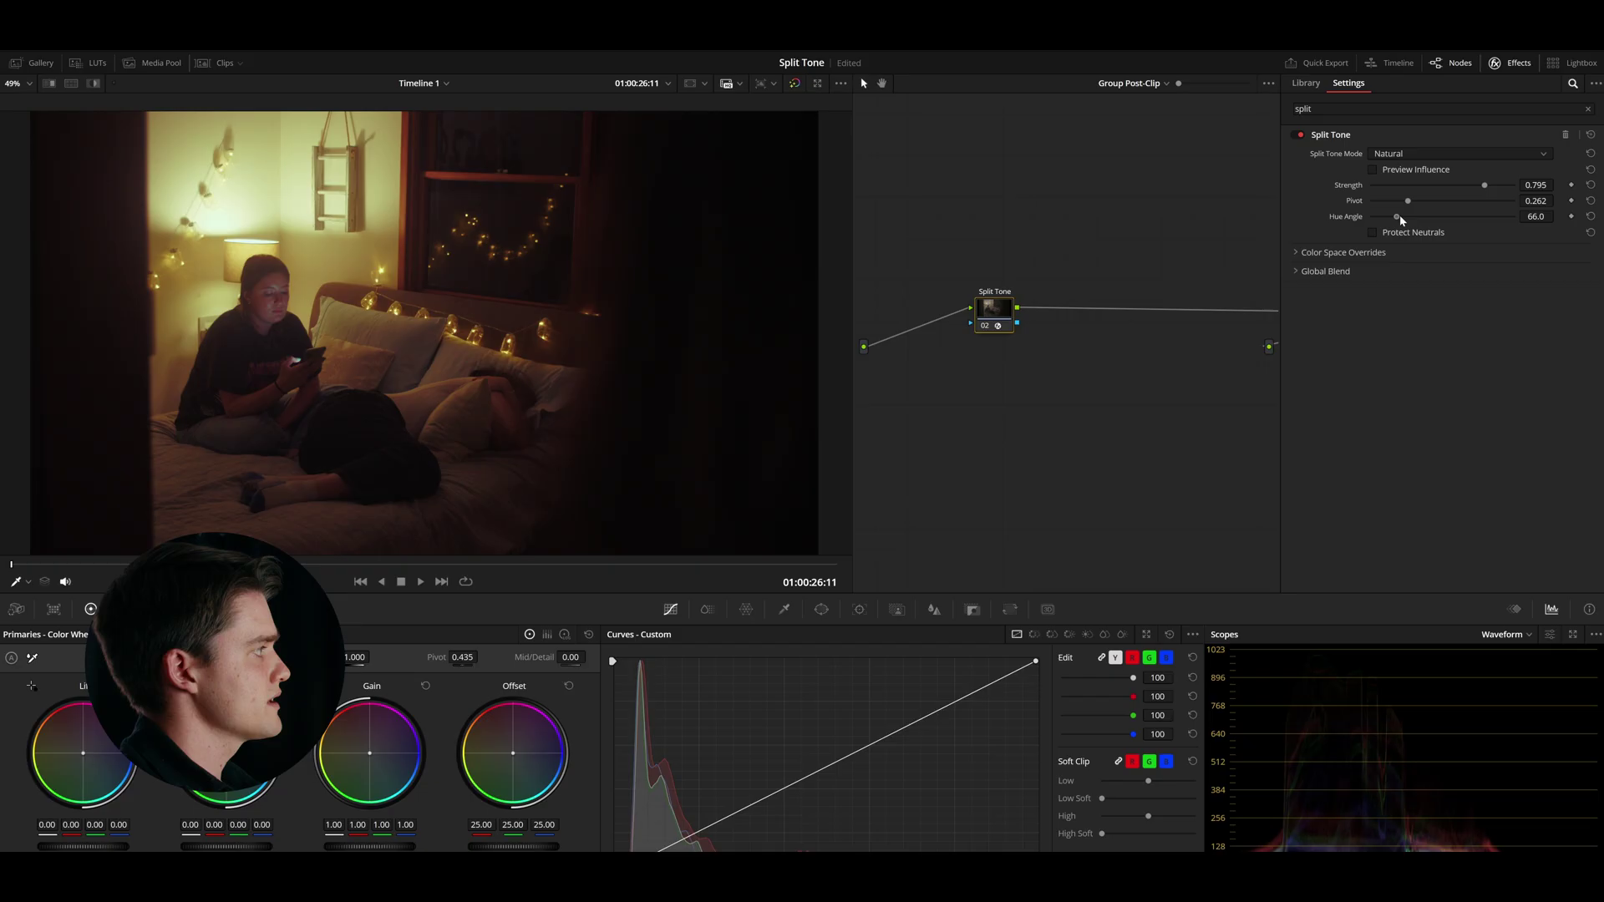
left_click_drag(1397, 216, 1446, 227)
key("ctrl+shift+k")
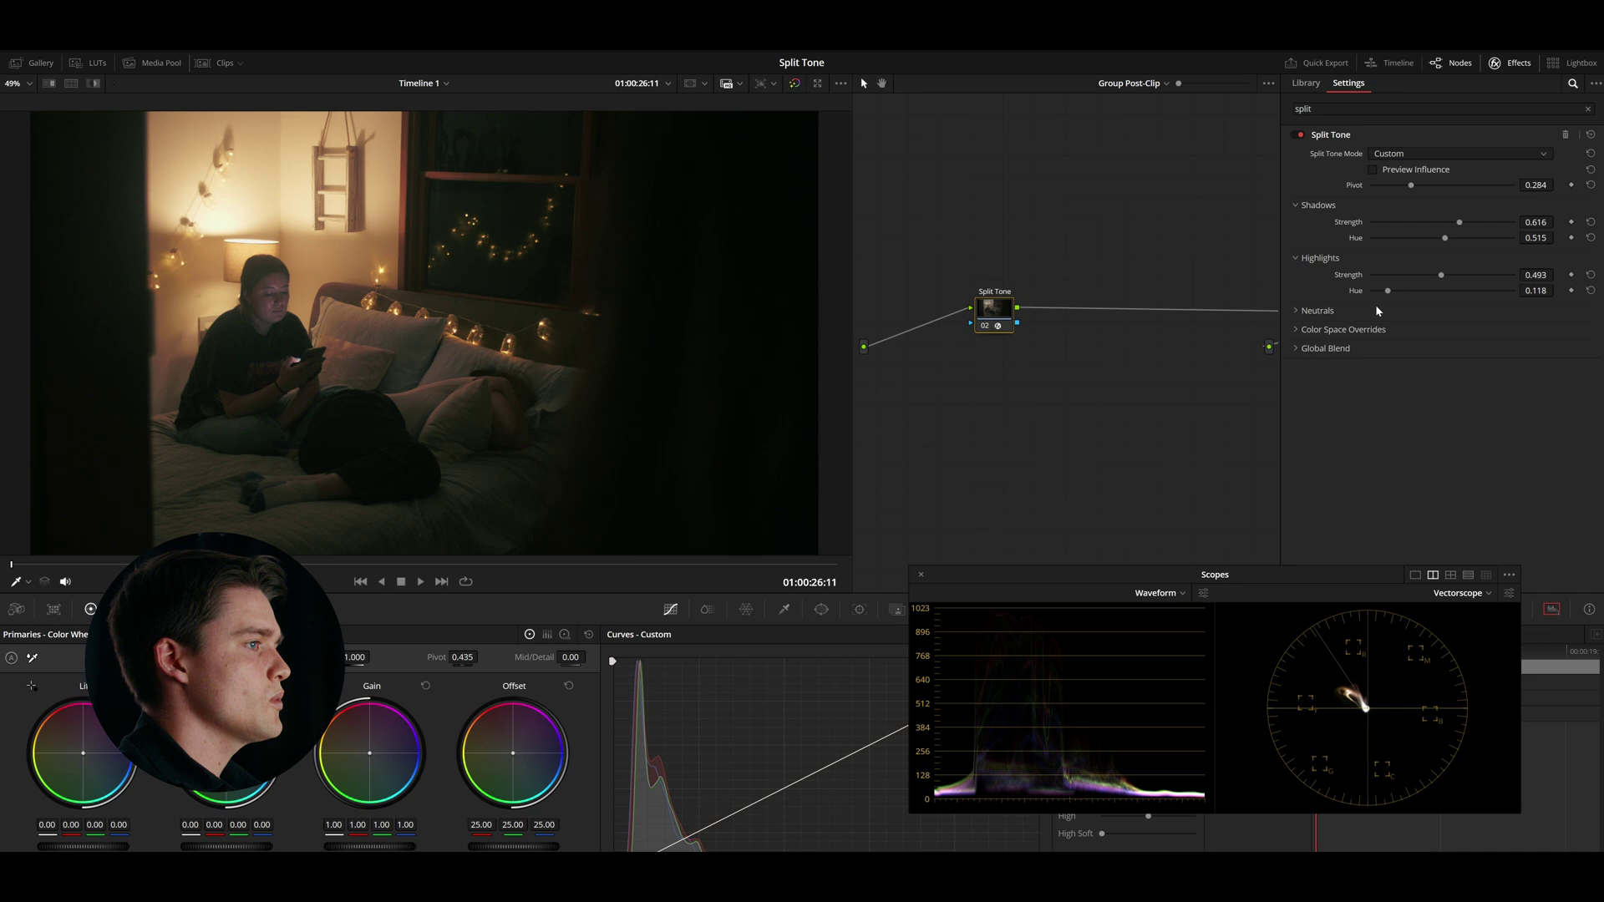
- Expand Neutrals, enable Protect Neutrals, and raise Minimum Saturation to about 0.245, Maximum to 0.214
left_click(1377, 307)
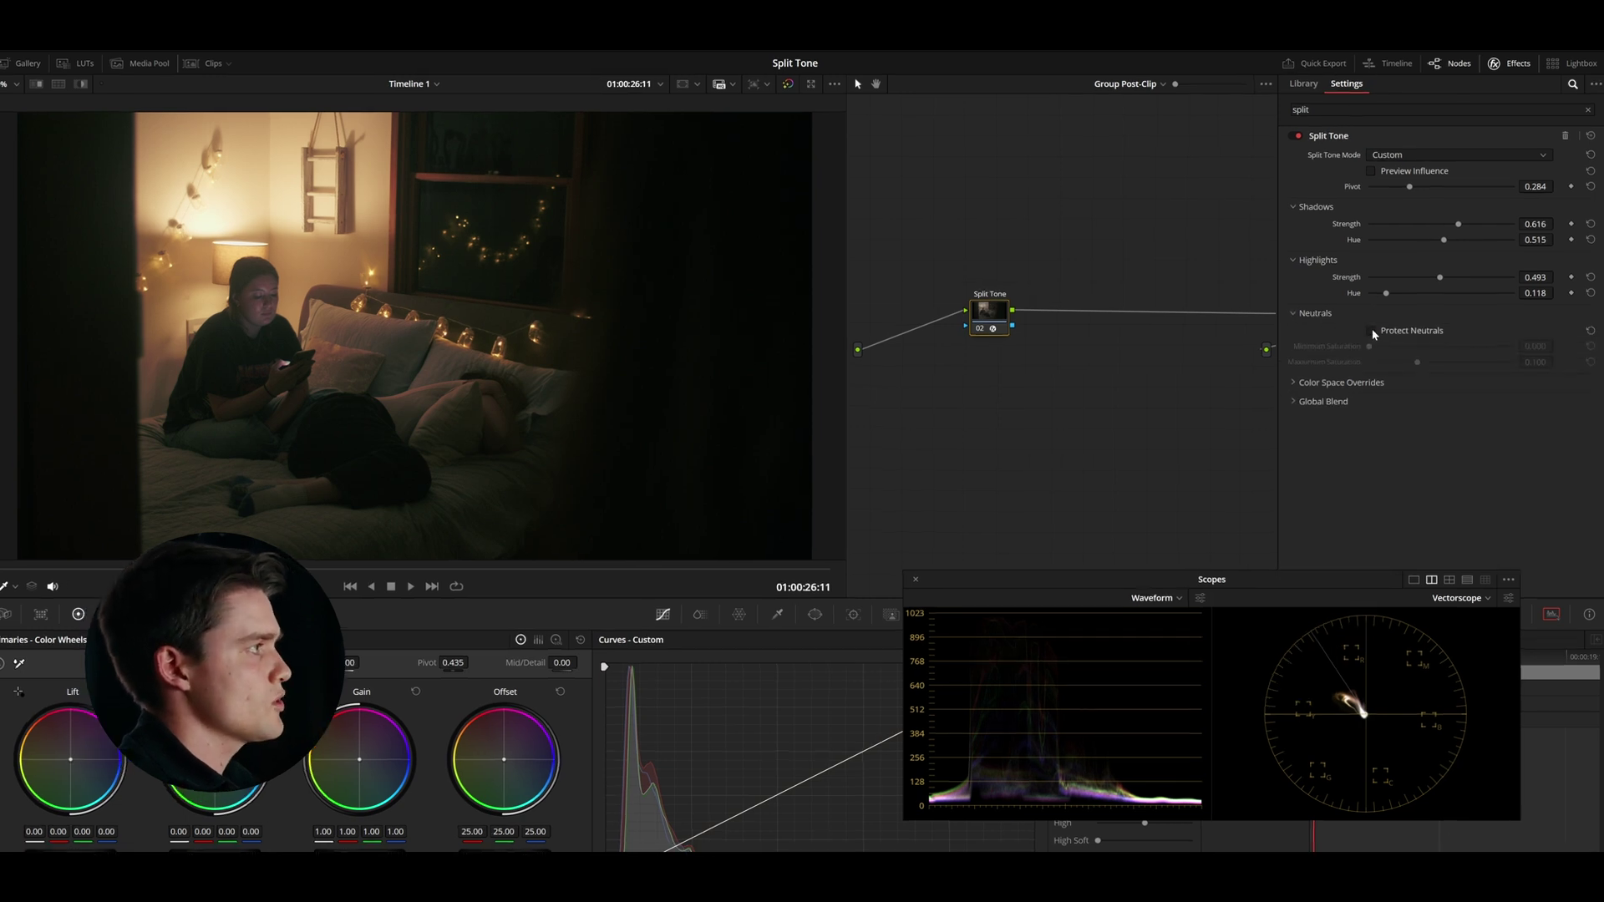
left_click(1371, 331)
left_click_drag(1372, 346, 1382, 346)
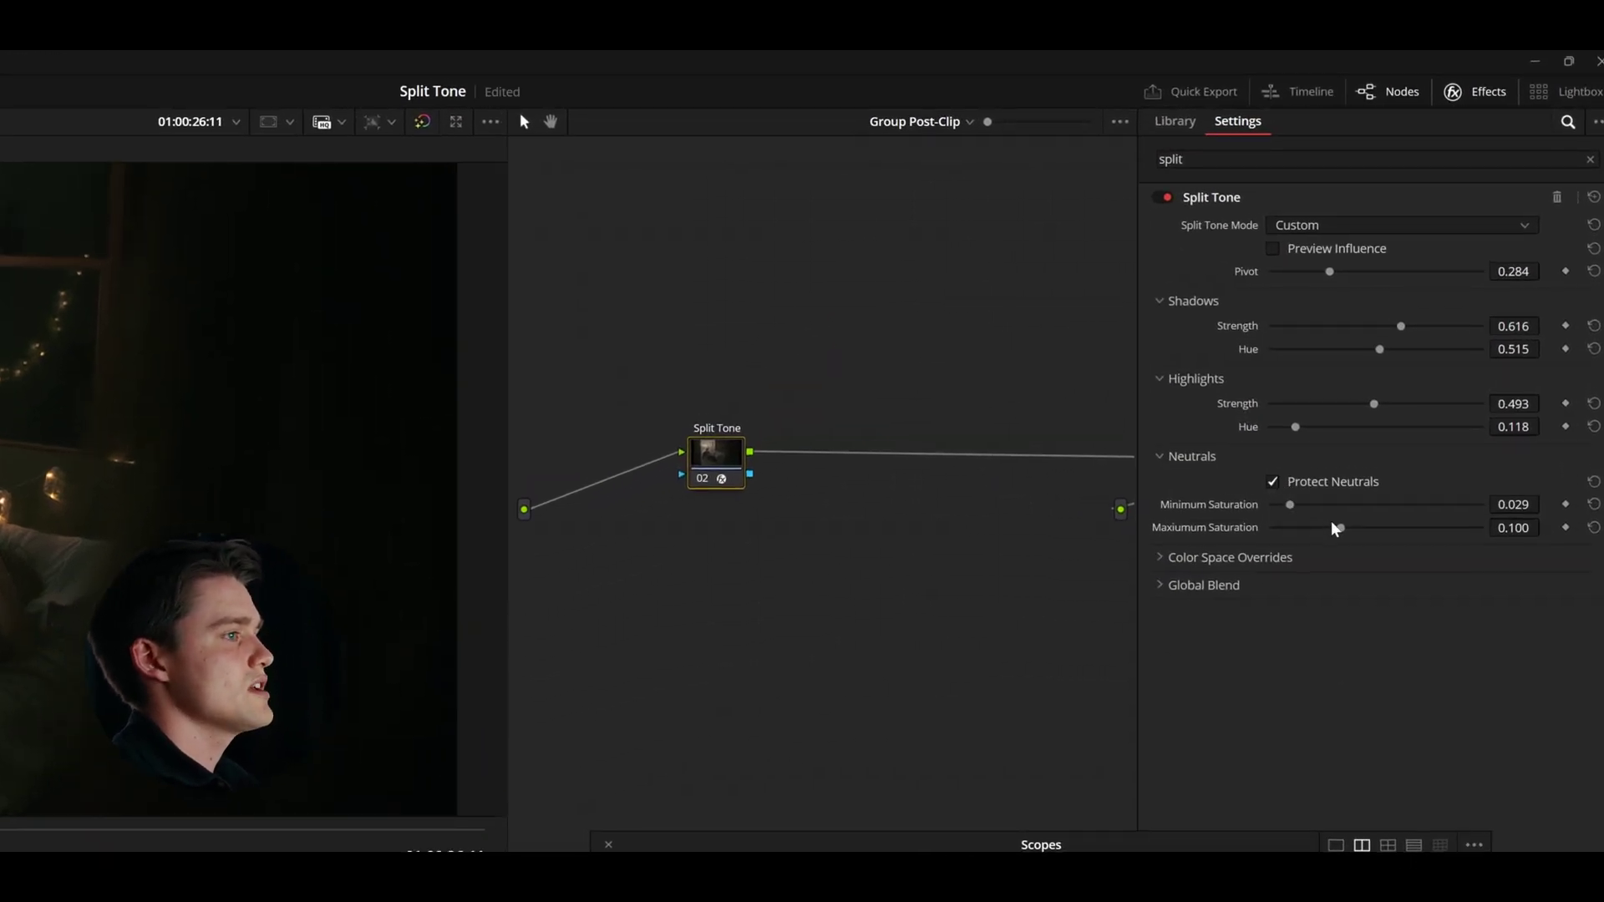
left_click_drag(1332, 504, 1451, 499)
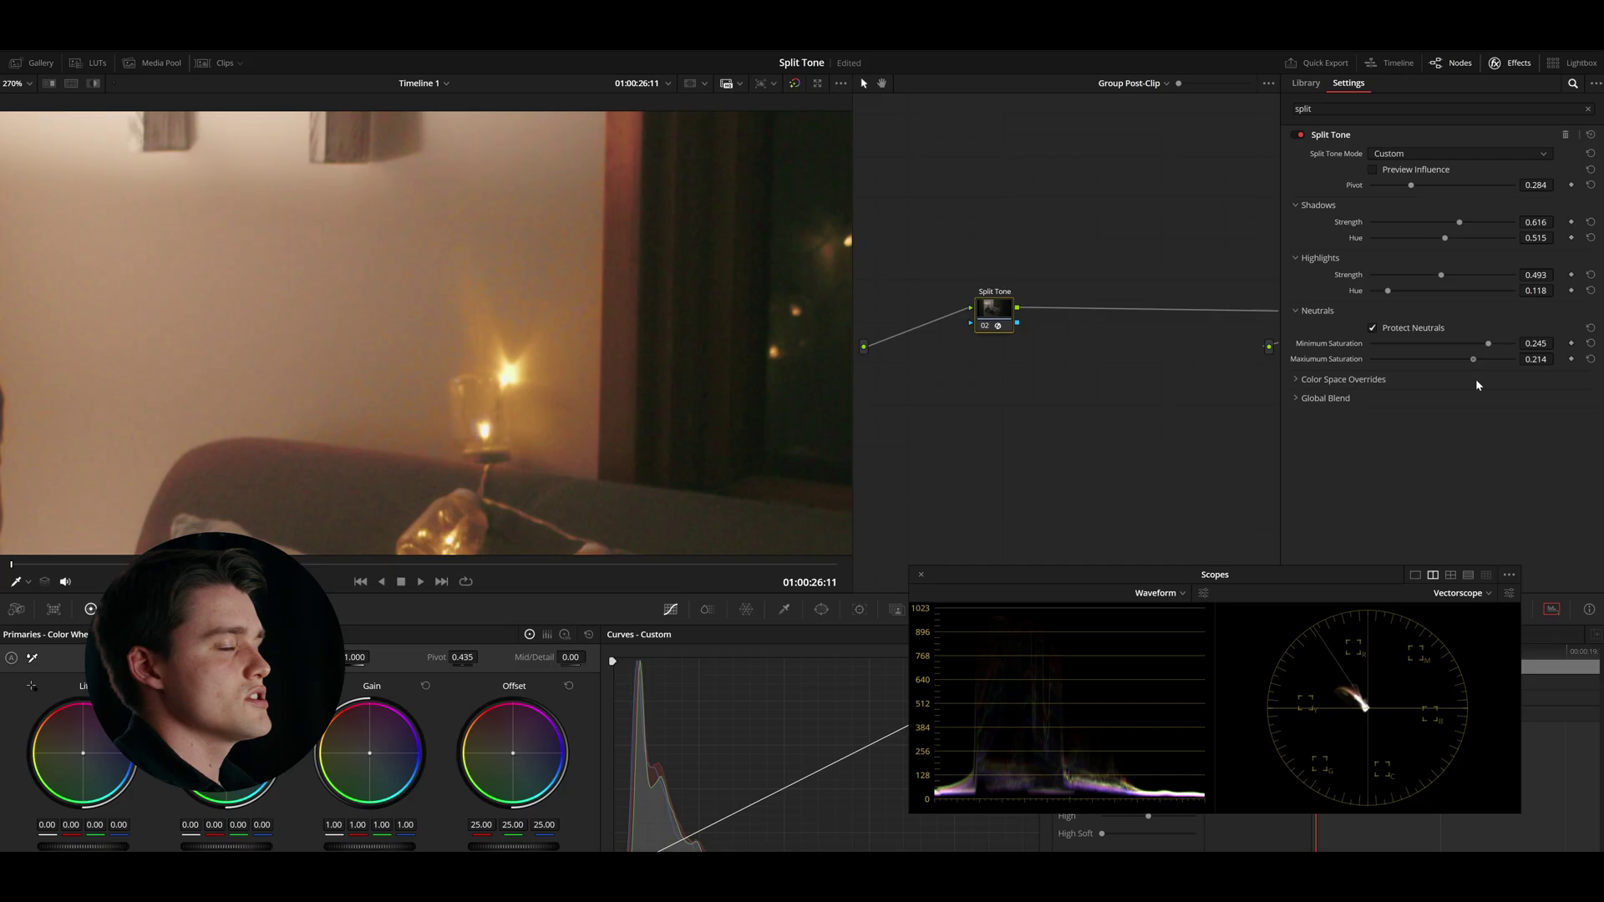
scroll(420, 306, "down", 5)
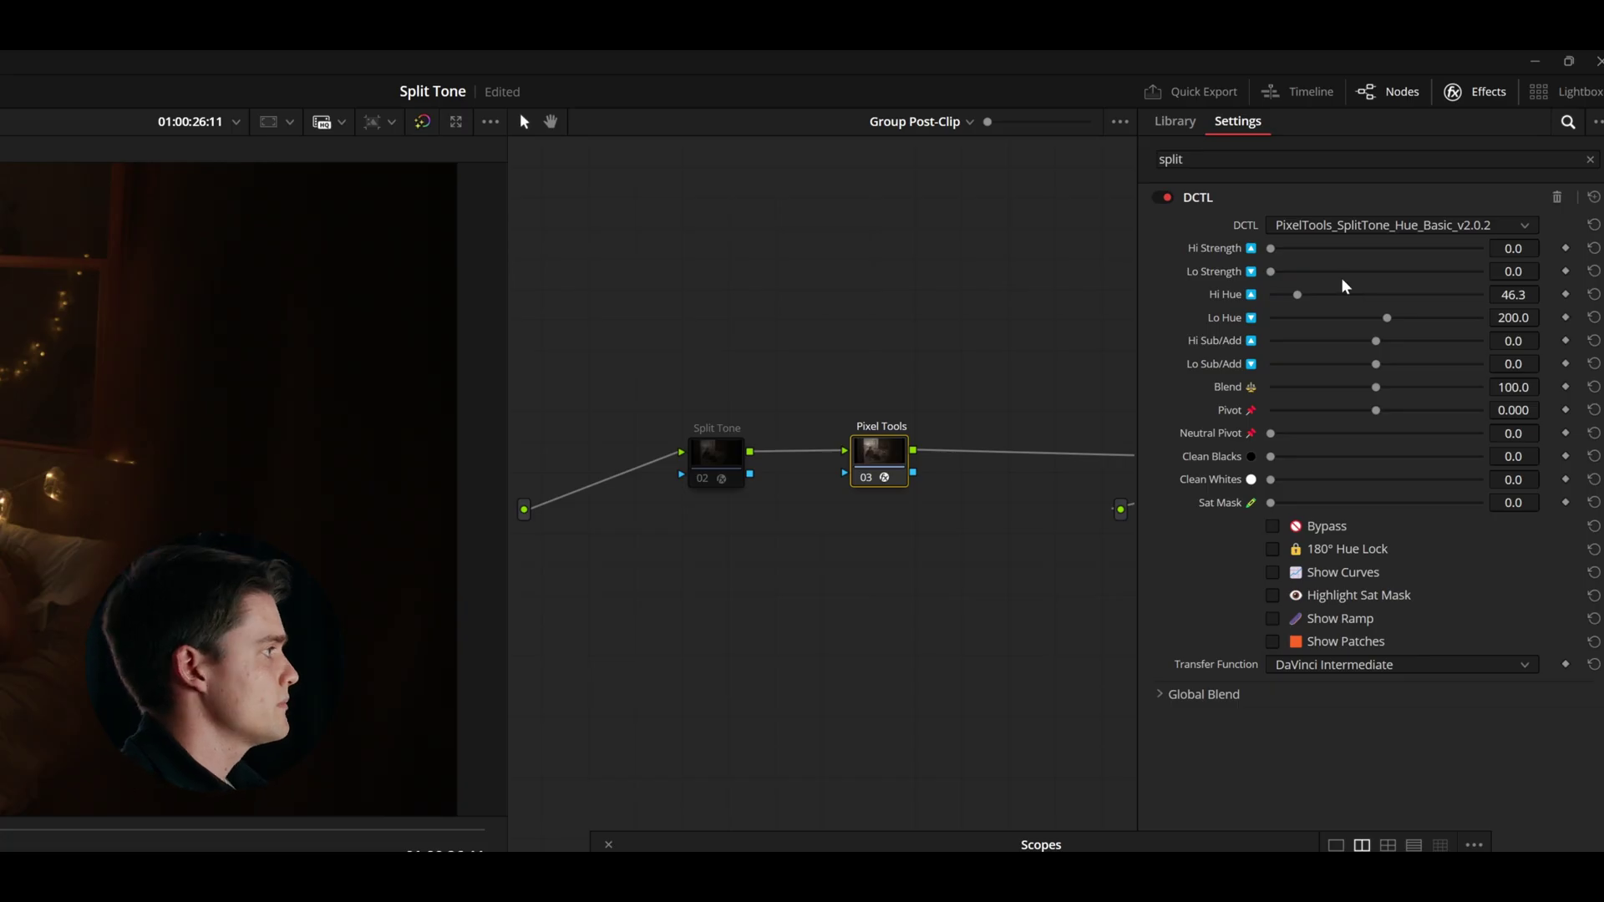
- Raise Hi Strength, reset Lo Strength to 0, and overlay the tone curves and colour patches
left_click_drag(1275, 252, 1482, 257)
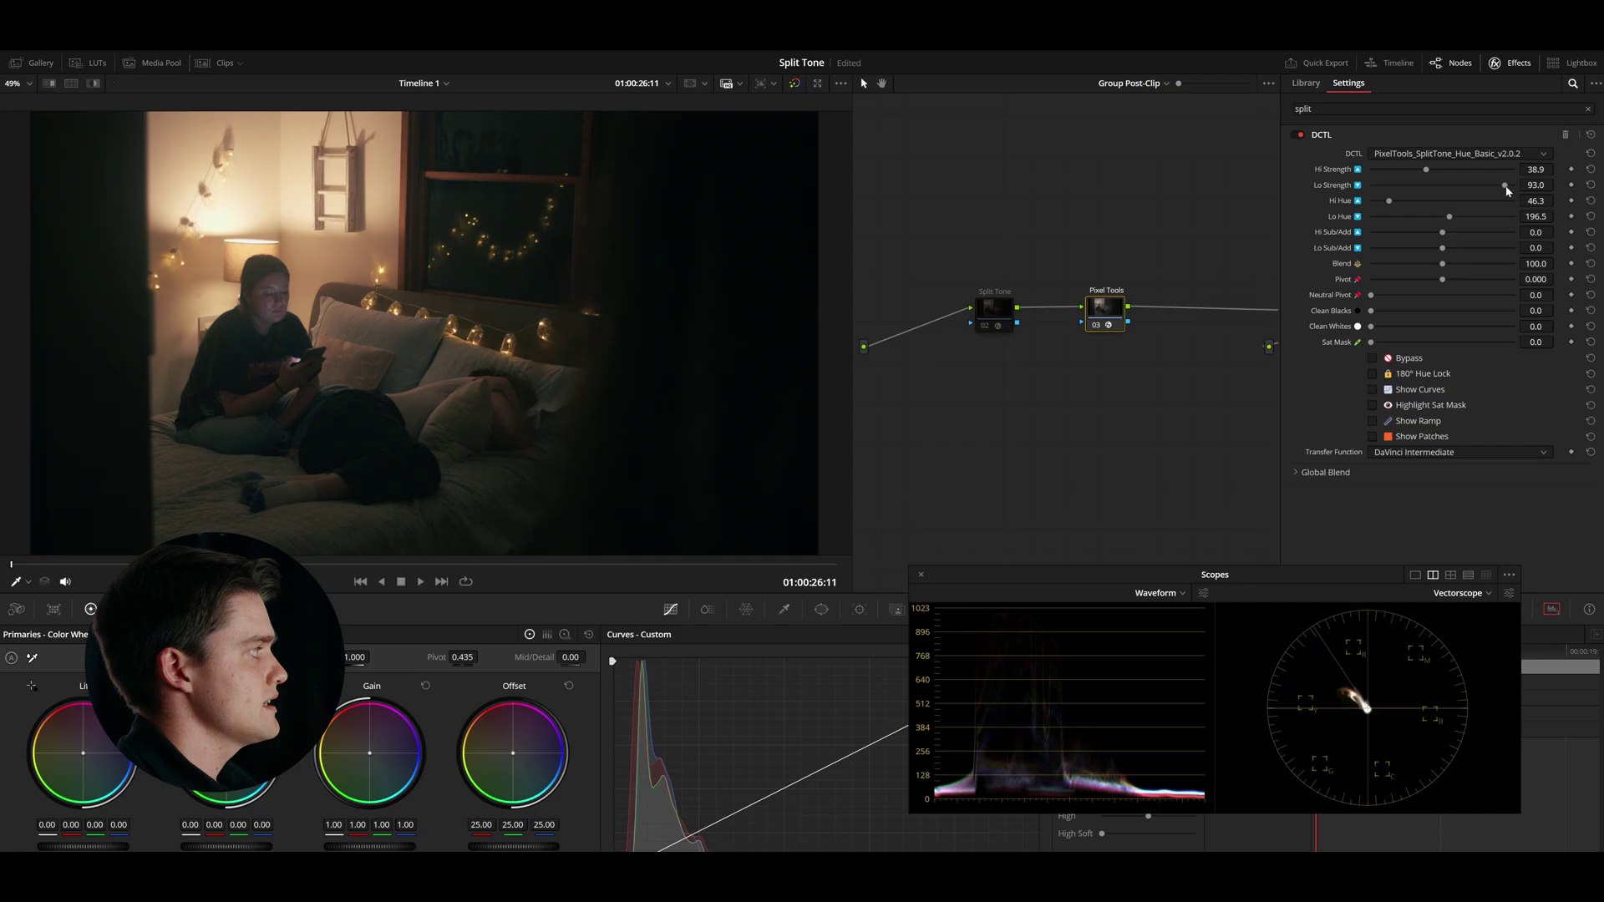
double_click(1488, 185)
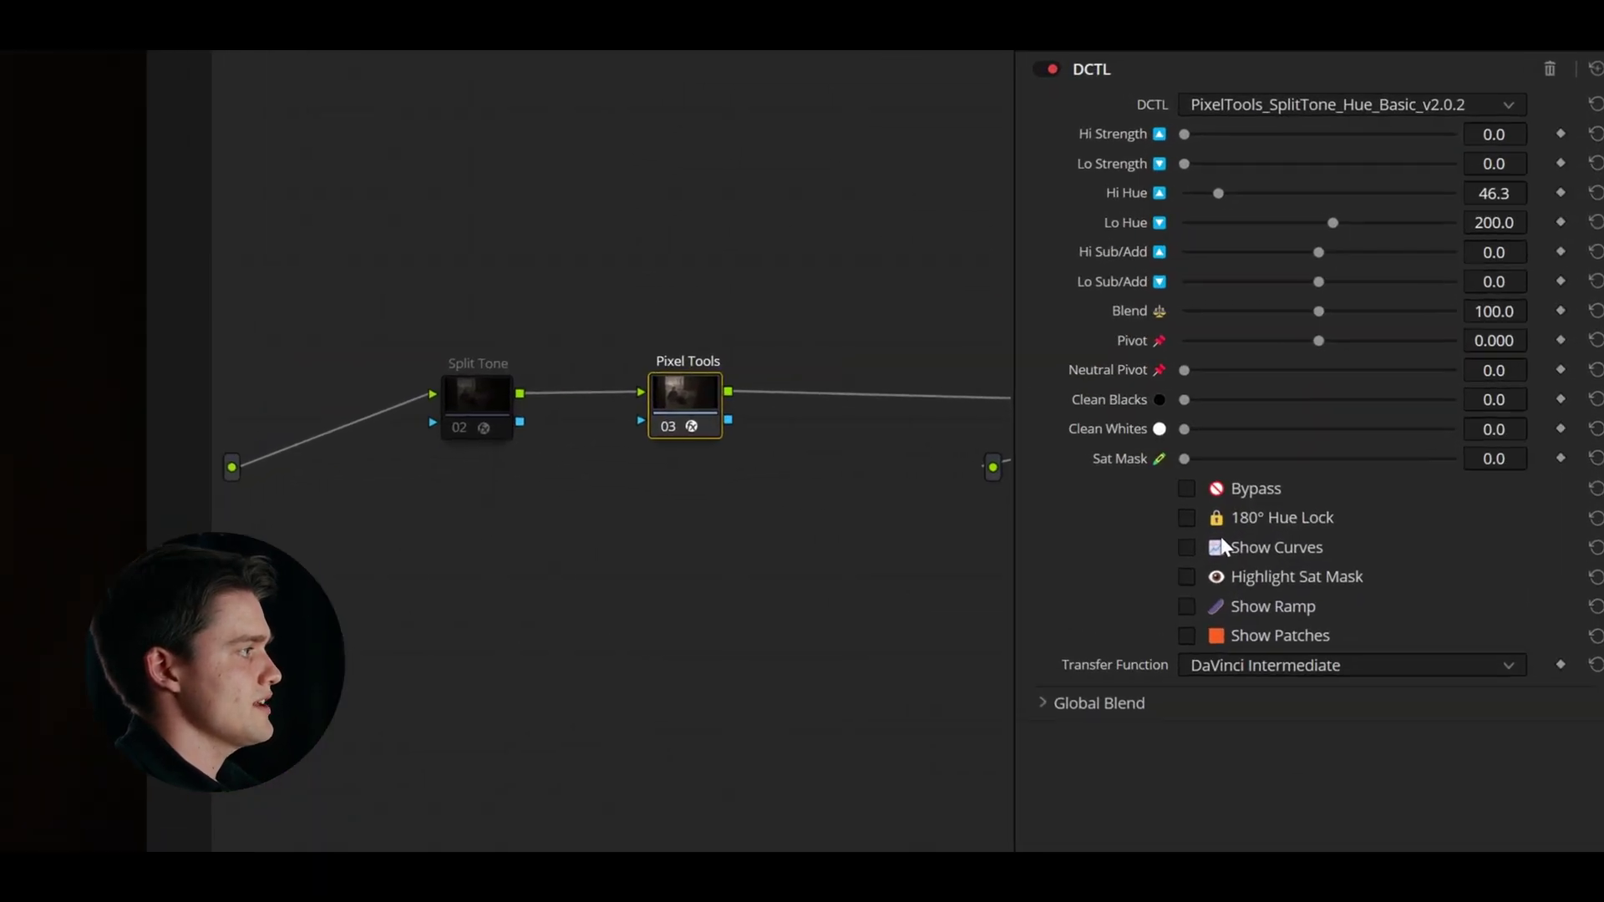
left_click(1187, 547)
left_click(1187, 636)
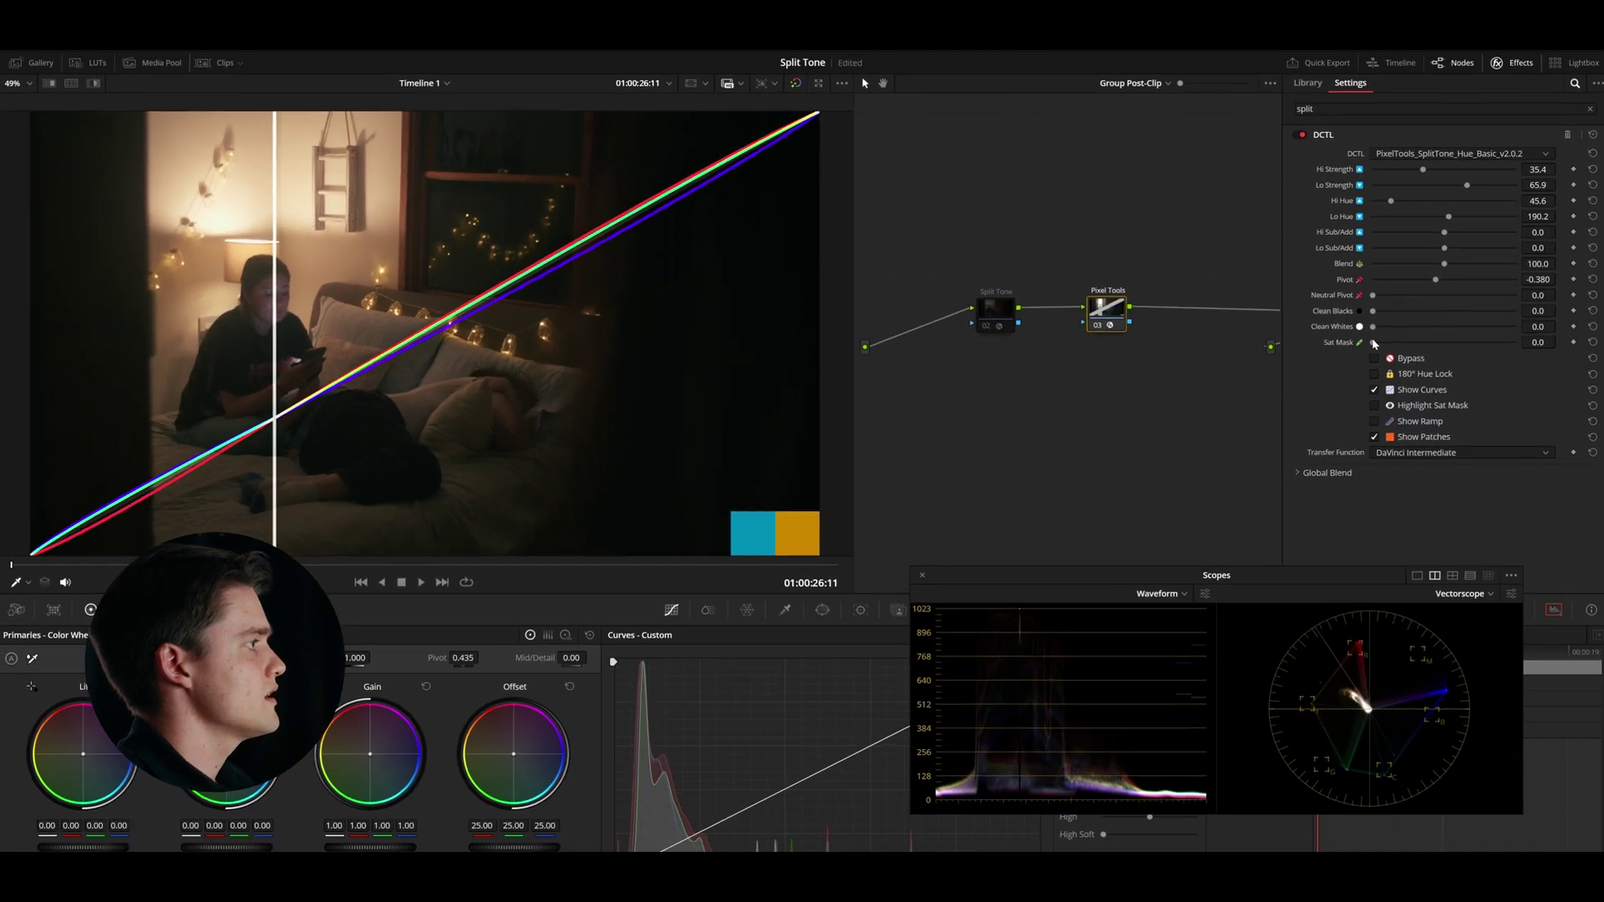
- Try Sat Mask at 31 and 45.9 with the frame fitted, then return it to 0 and hide the mask overlay
scroll(98, 451, "up", 3)
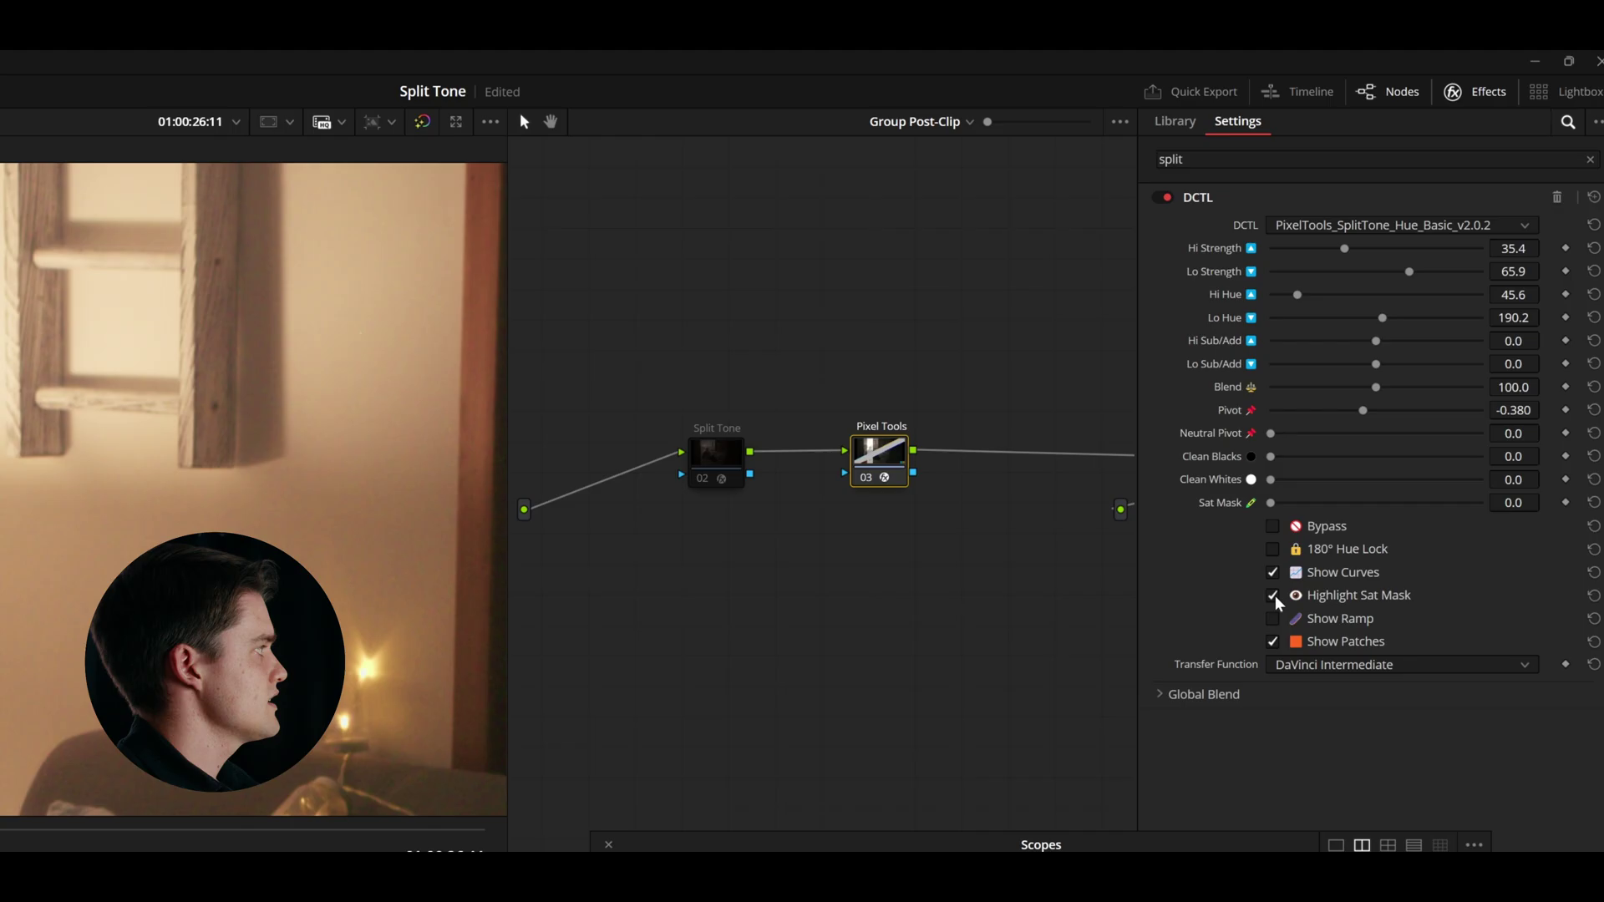
left_click_drag(1272, 503, 1337, 516)
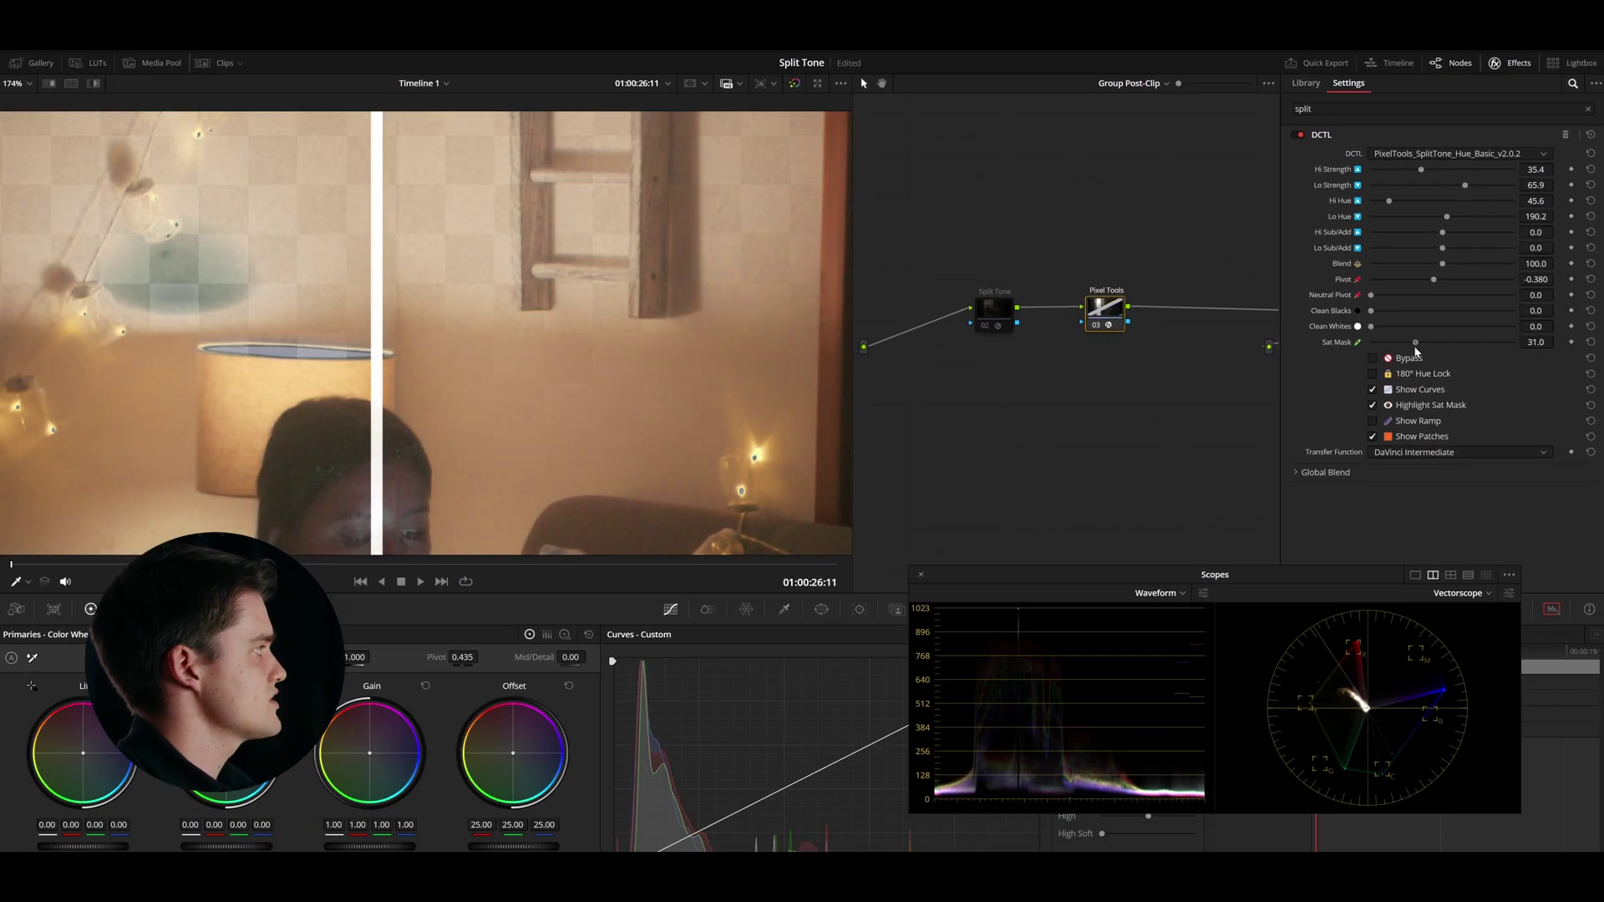
left_click_drag(1417, 352, 1435, 348)
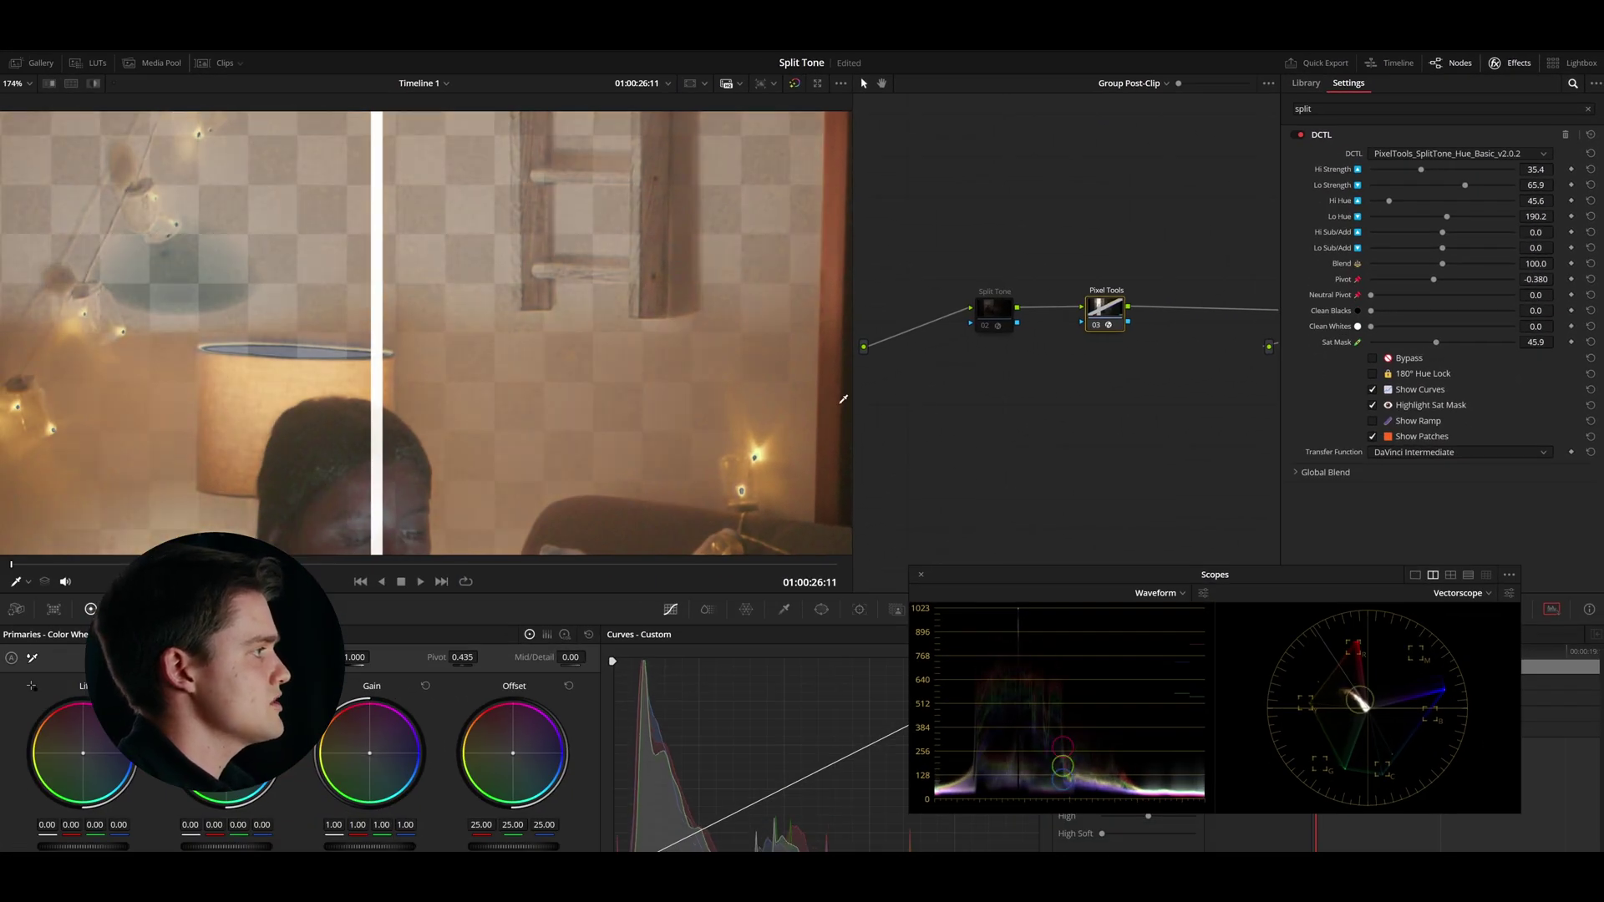
key("shift+z")
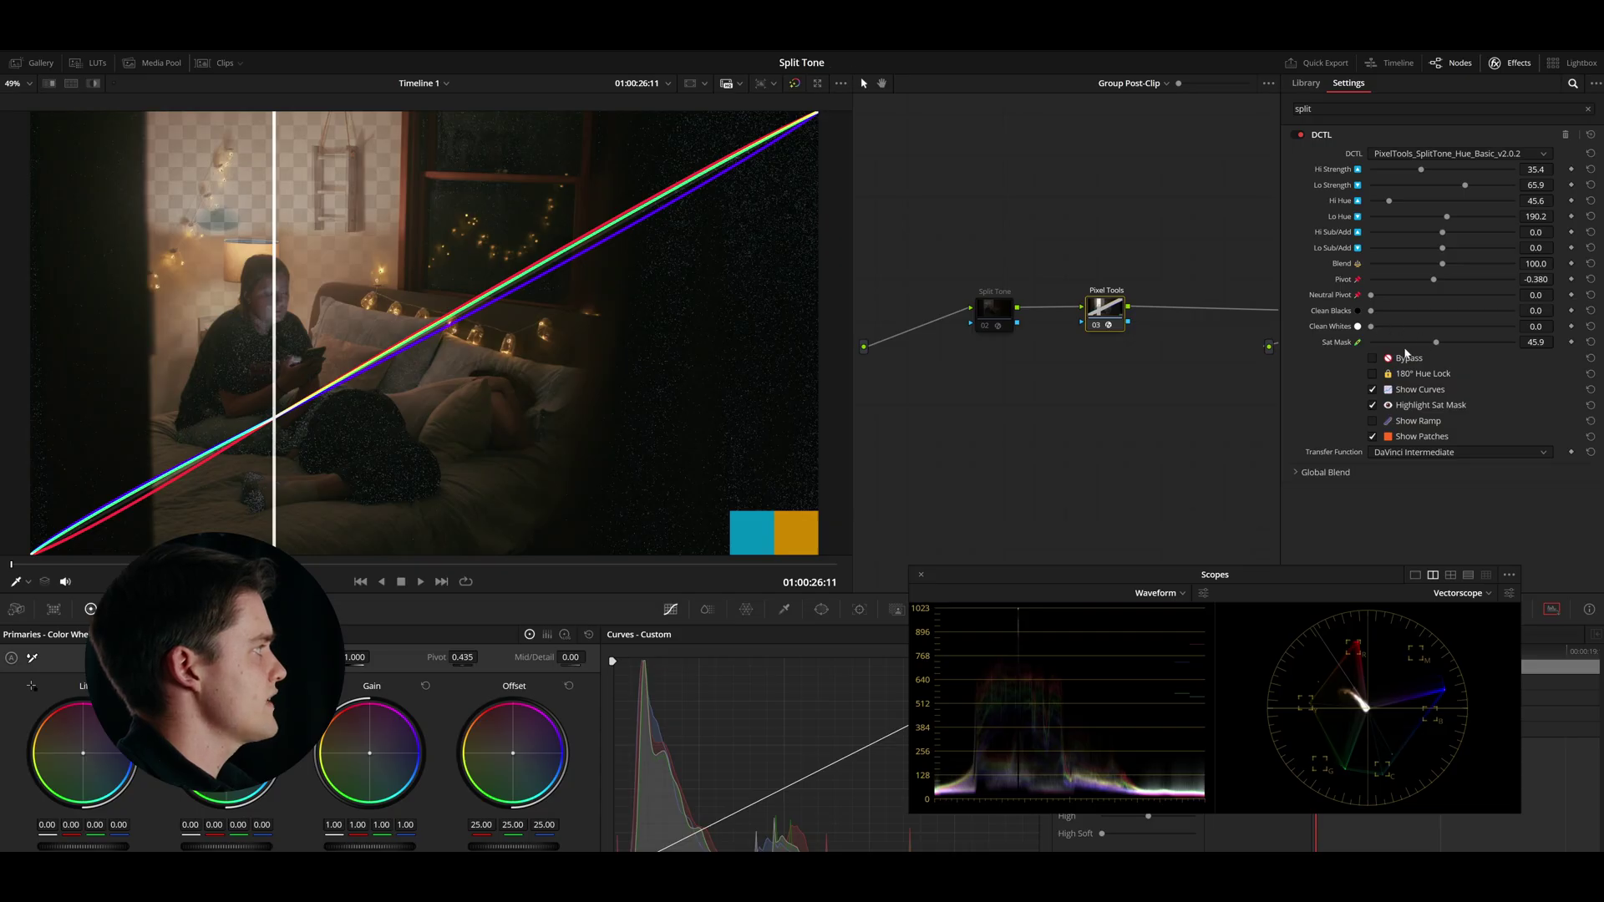
left_click_drag(1437, 341, 1440, 296)
left_click(1372, 405)
- Reset the DCTL's Neutral Pivot slider back to 0.0
double_click(1438, 297)
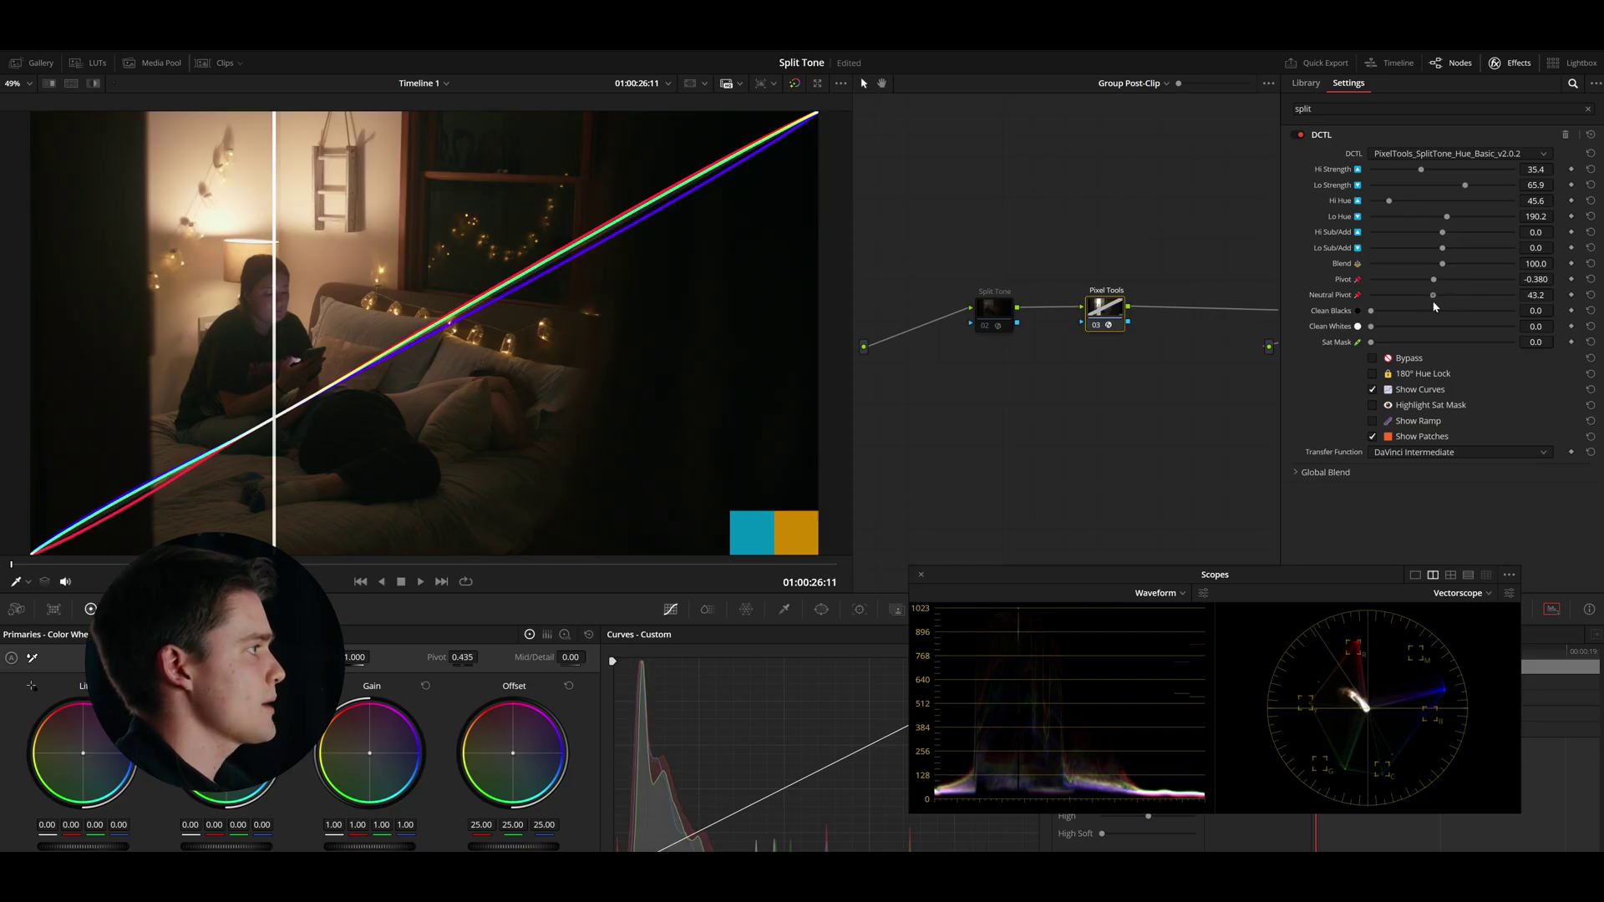